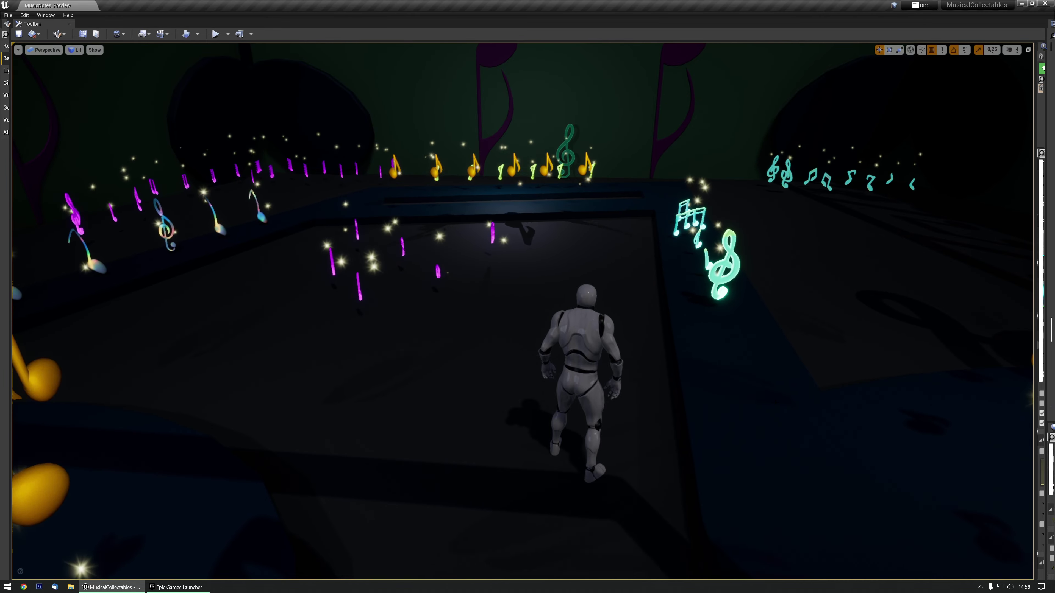
# Open the HowToUse material from the Materials folder, read its notes on coating and WPO examples, and close it.
pyautogui.moveTo(523, 312); pyautogui.dragTo(407, 286, button='right')
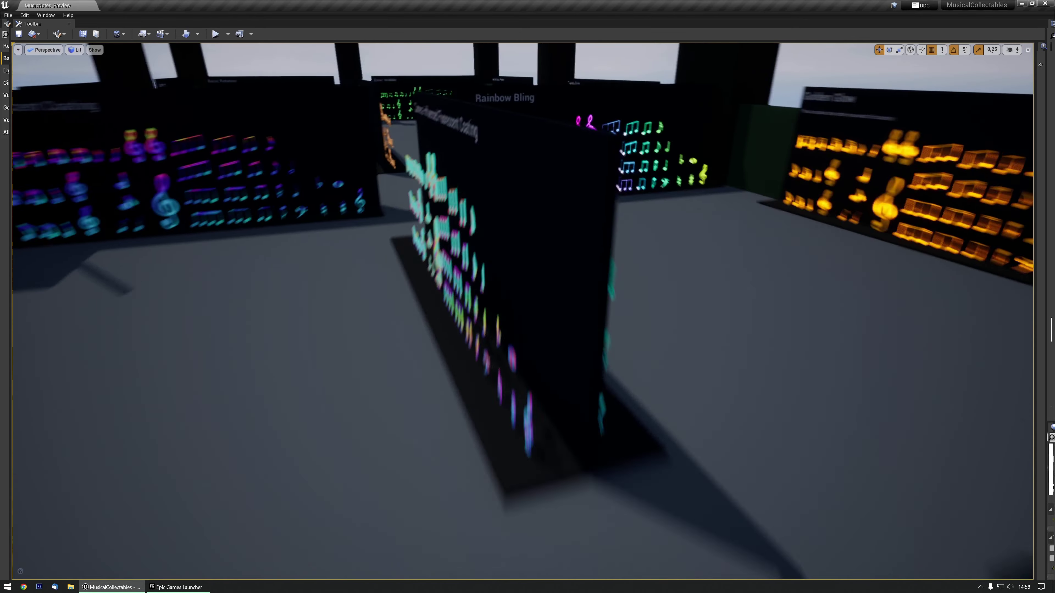
pyautogui.hotkey('ctrl', 'shift', 'f')
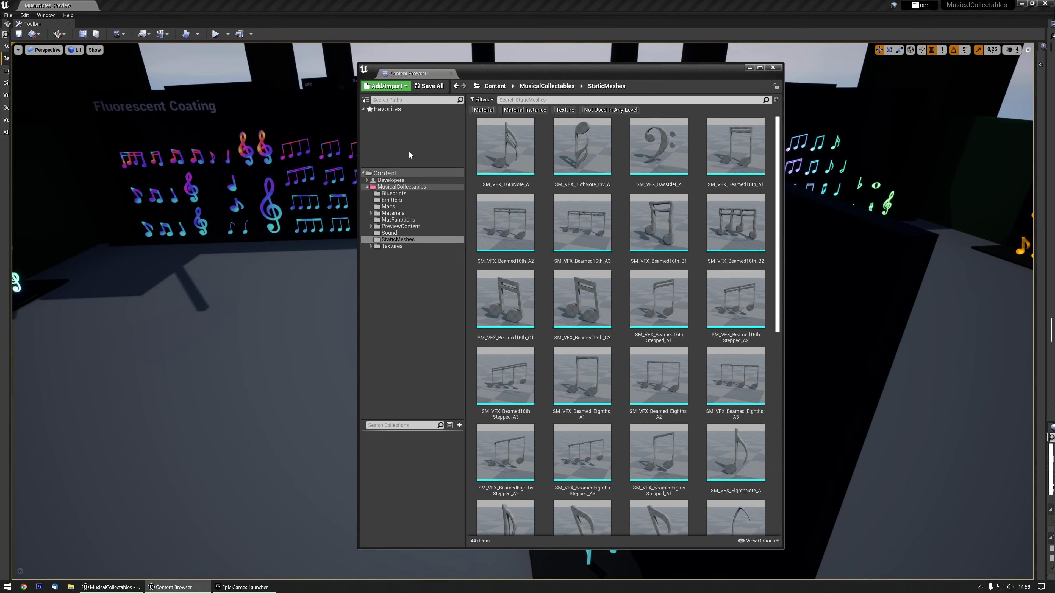
pyautogui.click(393, 213)
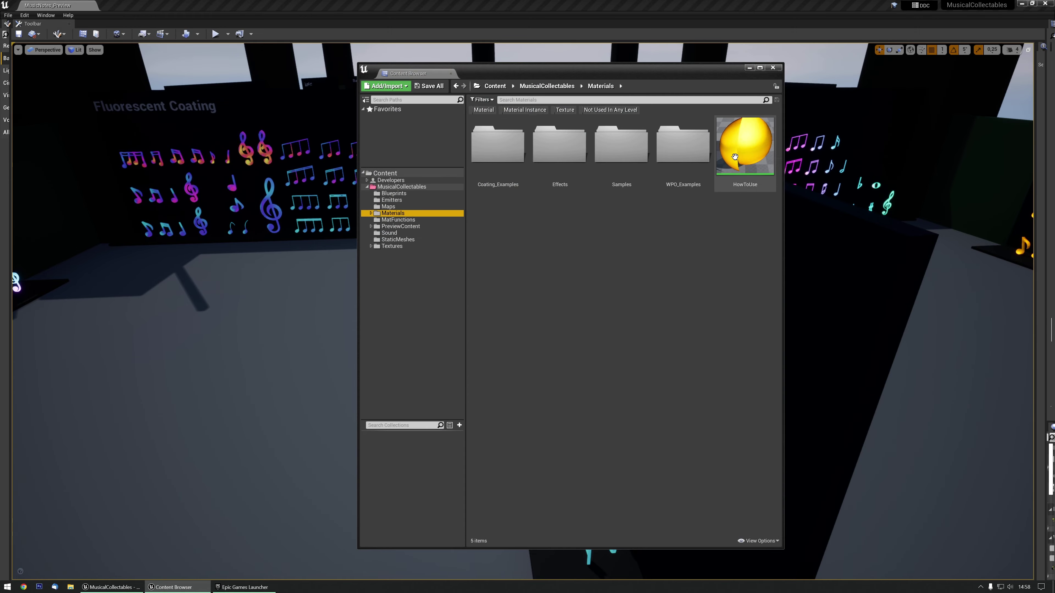
pyautogui.doubleClick(744, 154)
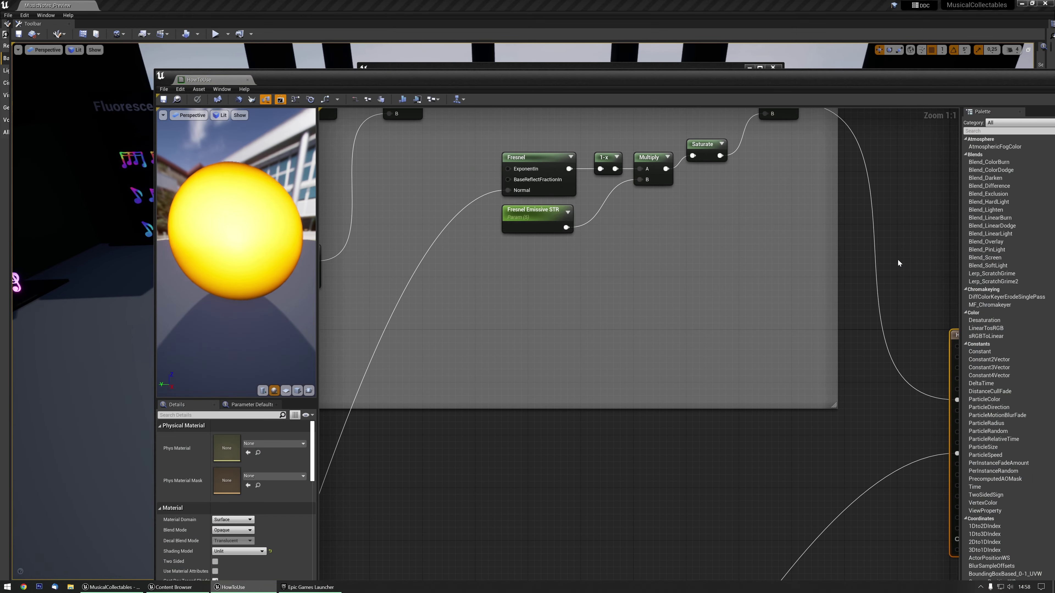
pyautogui.moveTo(767, 341); pyautogui.dragTo(1040, 337, button='right')
pyautogui.scroll(4, 474, 202)
pyautogui.moveTo(474, 315); pyautogui.dragTo(466, 118, button='right')
pyautogui.moveTo(455, 330); pyautogui.dragTo(496, 256, button='right')
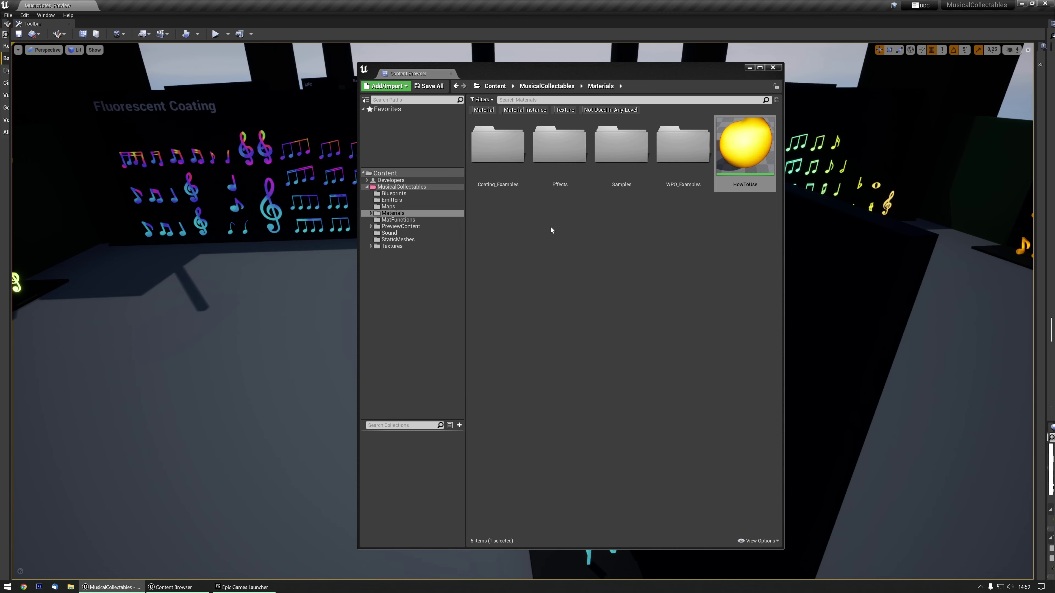
pyautogui.click(551, 227)
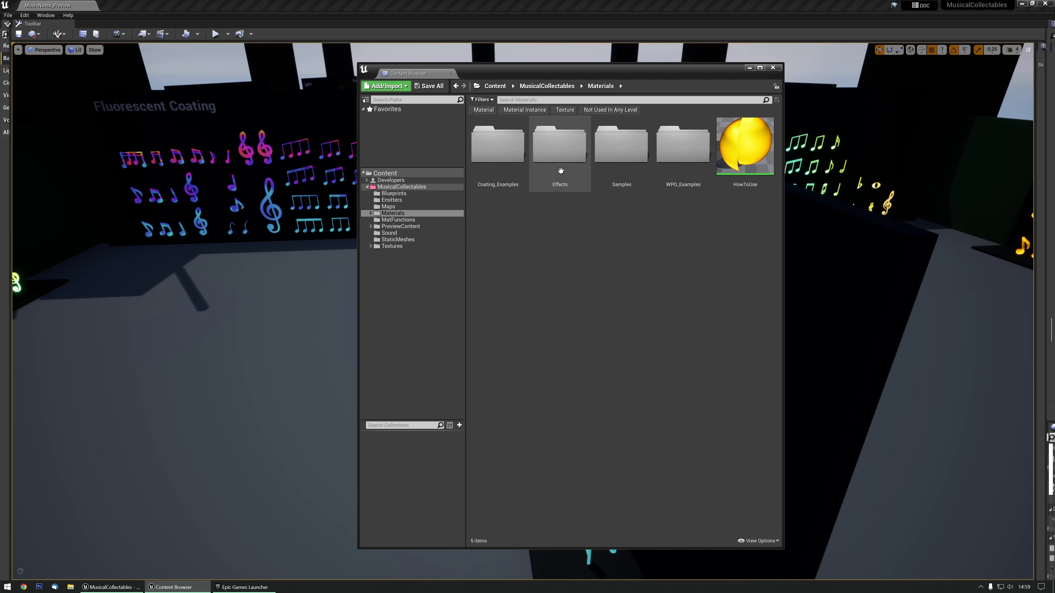
# Create a new material named M_Example in the Materials folder and open it for editing.
pyautogui.rightClick(563, 245)
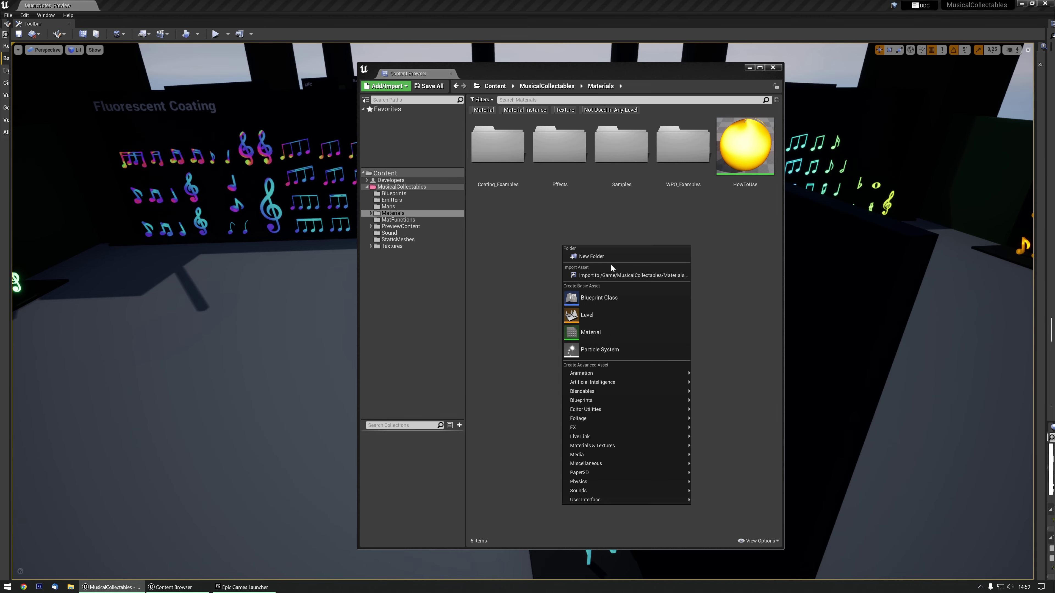
pyautogui.click(610, 330)
pyautogui.write('M_')
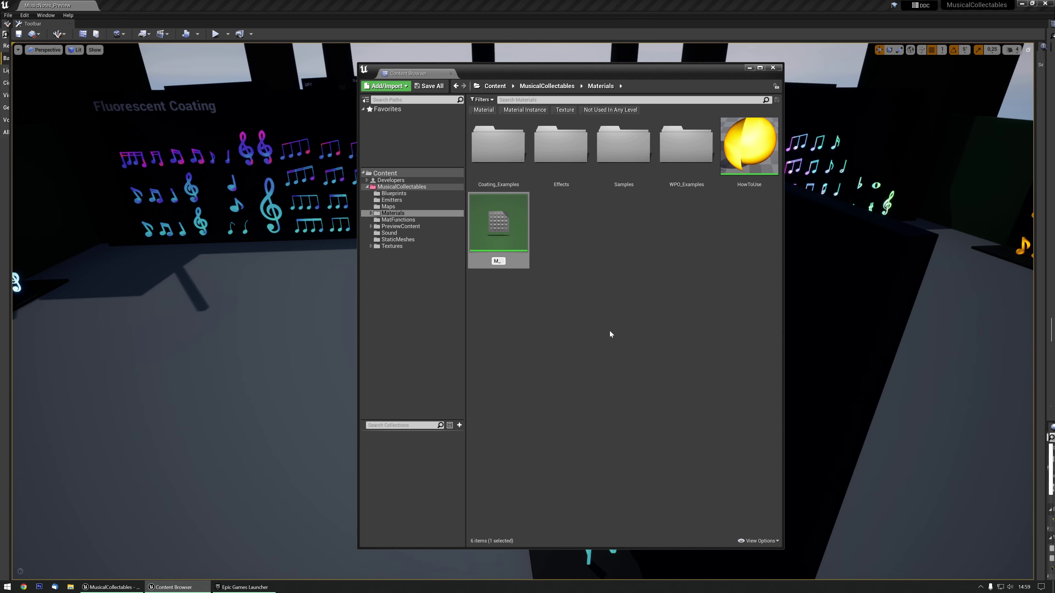
pyautogui.write('Example')
pyautogui.press('Return')
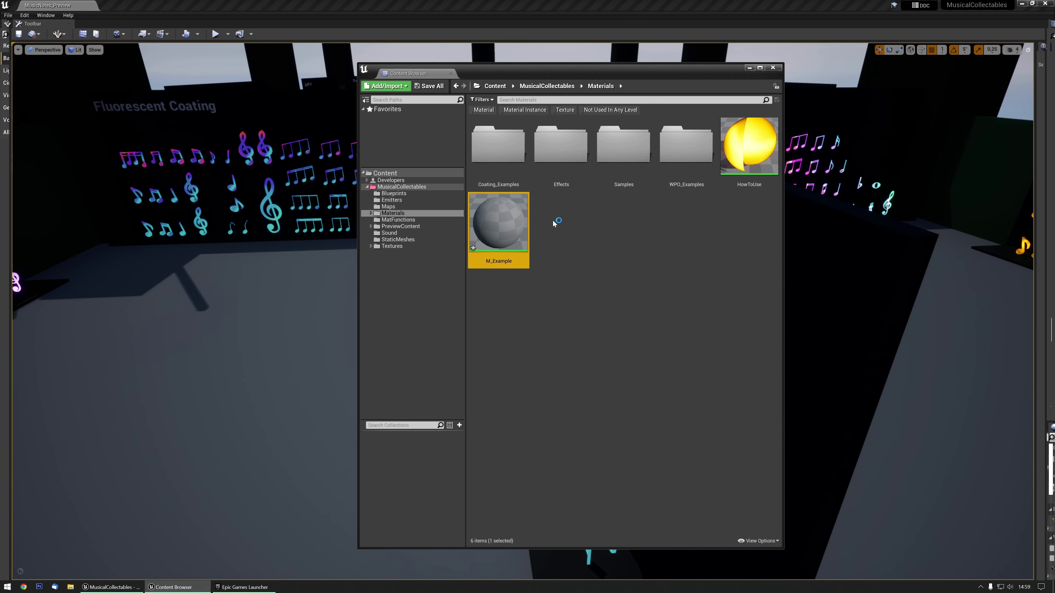
pyautogui.doubleClick(502, 225)
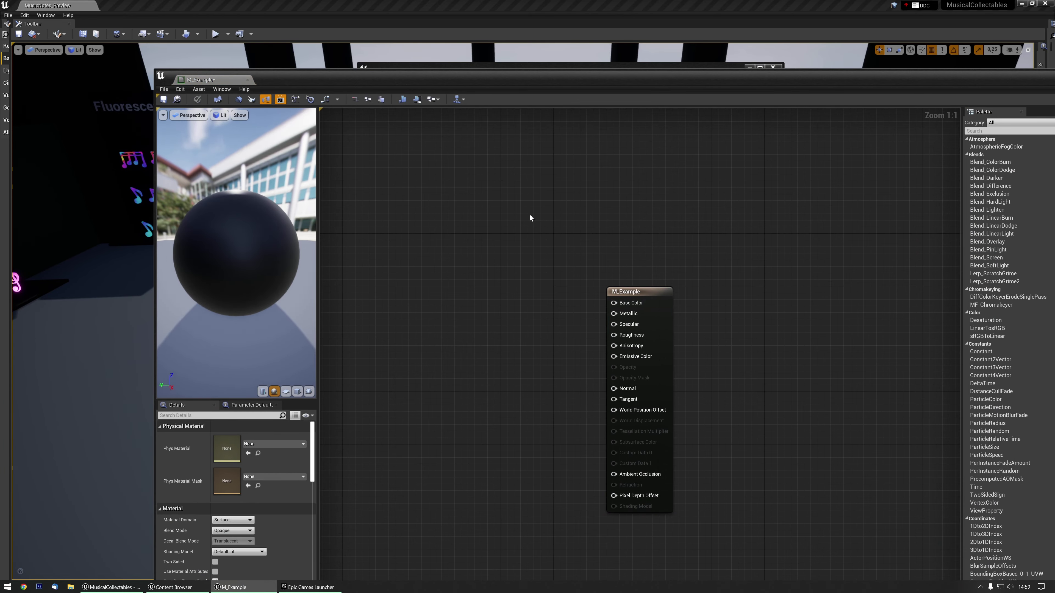
# Open M_MusicNote_Color_05 from the Coating_Examples folder and copy its Fluorescent Coating node group.
pyautogui.click(592, 66)
pyautogui.moveTo(592, 72); pyautogui.dragTo(465, 67)
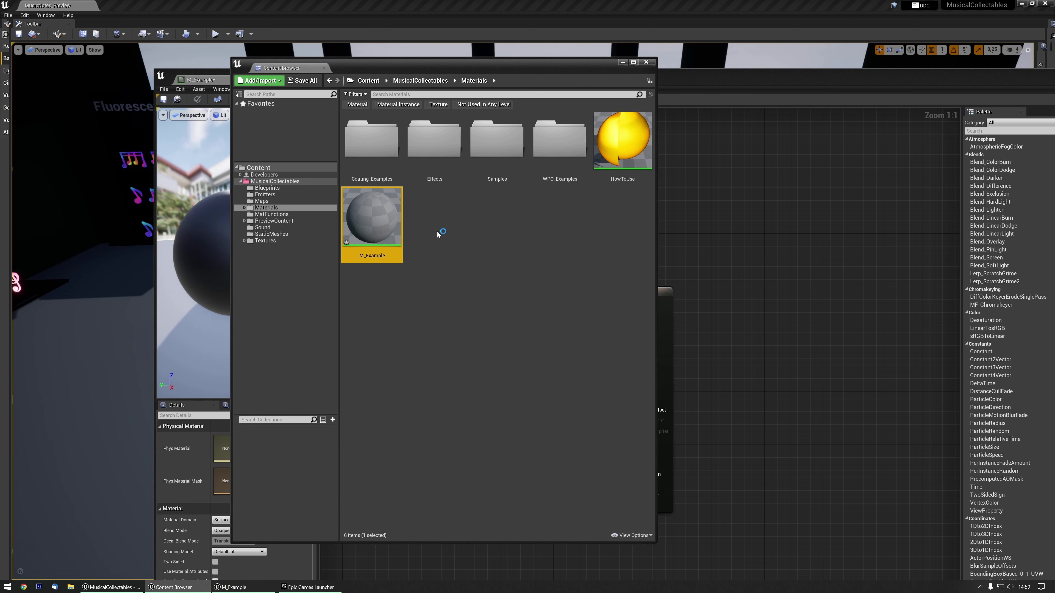
pyautogui.doubleClick(372, 144)
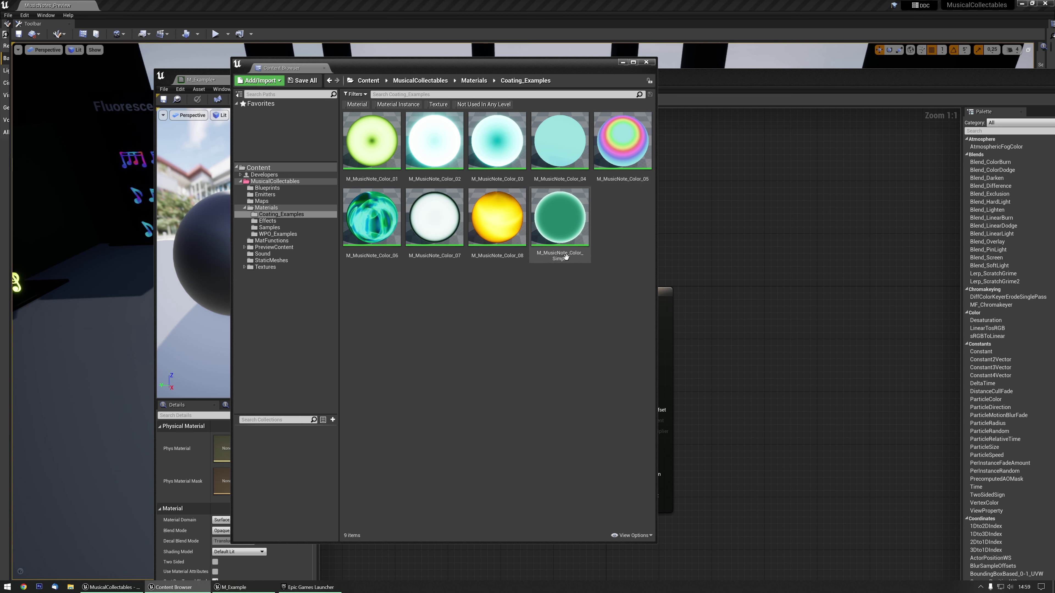
pyautogui.doubleClick(620, 164)
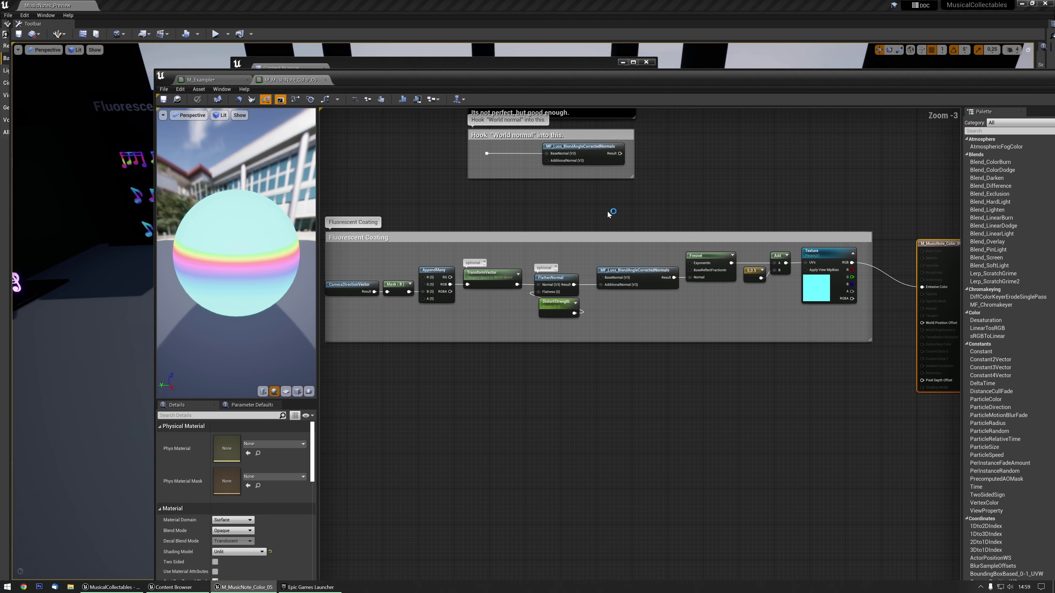
pyautogui.moveTo(334, 216); pyautogui.dragTo(917, 382)
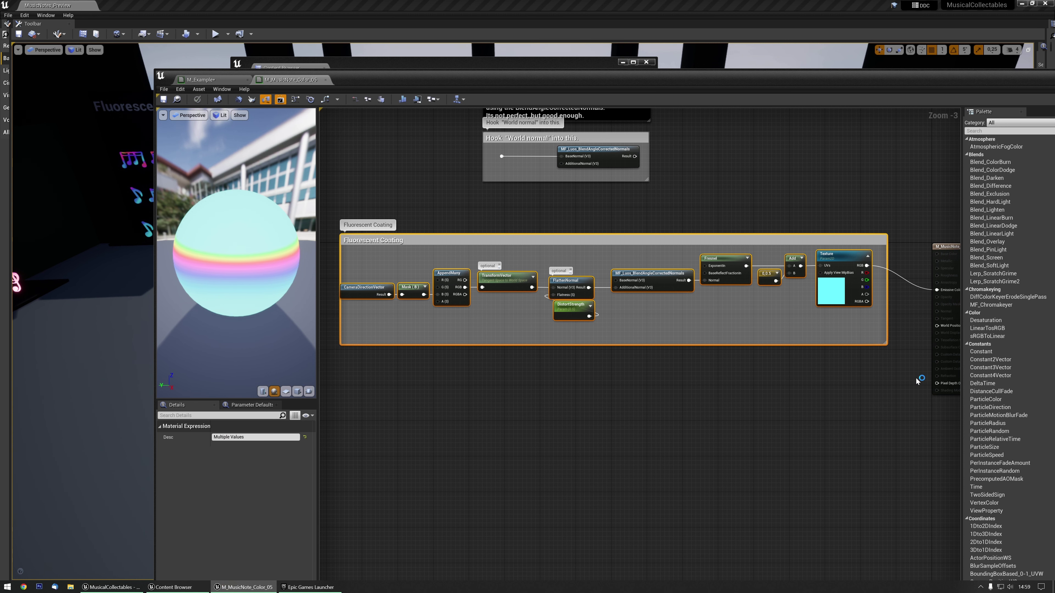
pyautogui.moveTo(759, 188); pyautogui.dragTo(793, 259, button='right')
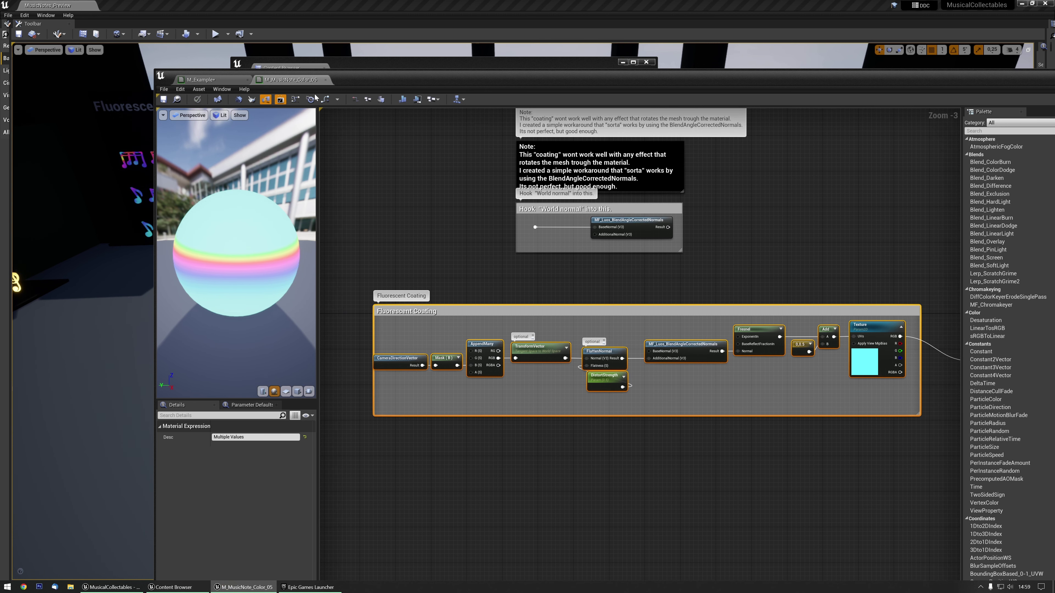
# Paste the Fluorescent Coating group into M_Example and connect the Texture node's RGB output to Emissive Color.
pyautogui.click(214, 79)
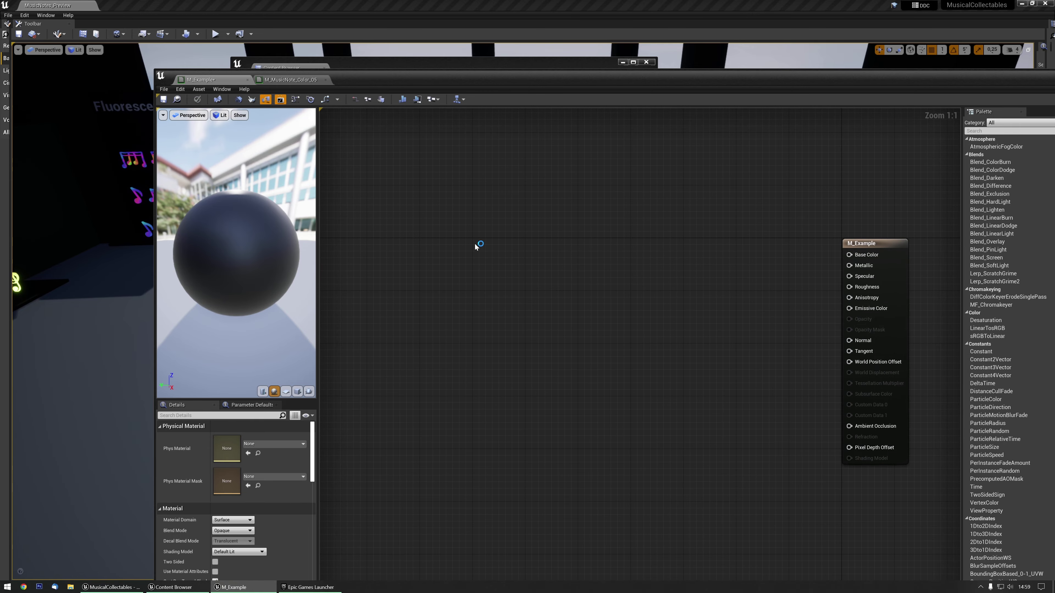
pyautogui.hotkey('ctrl', 'v')
pyautogui.moveTo(673, 200); pyautogui.dragTo(523, 203)
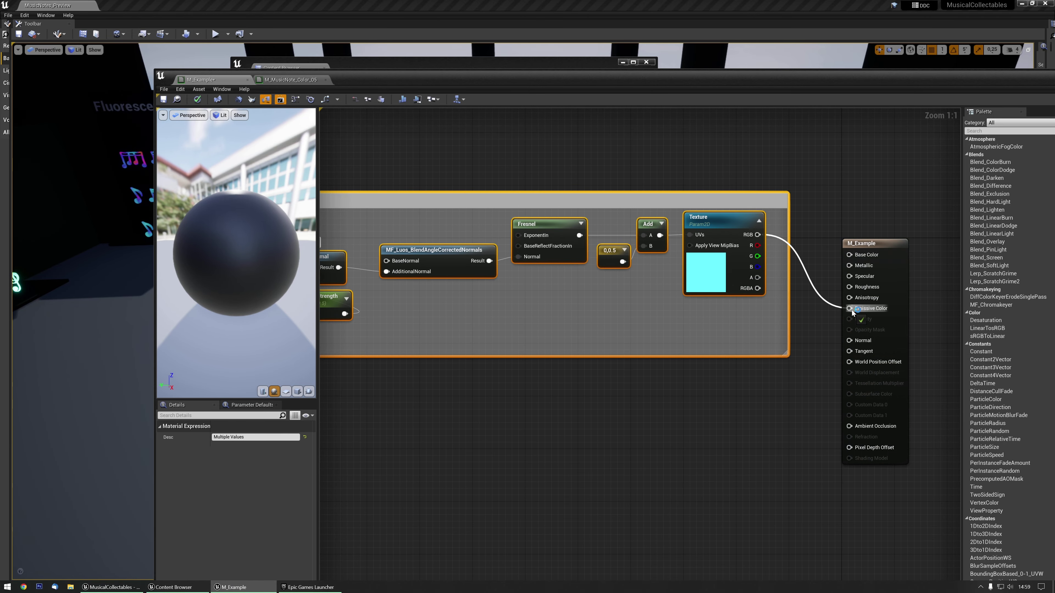
pyautogui.moveTo(852, 312); pyautogui.dragTo(849, 309)
# Set M_Example's shading model to Unlit and check the coating on the preview sphere.
pyautogui.click(626, 412)
pyautogui.scroll(-2, 237, 498)
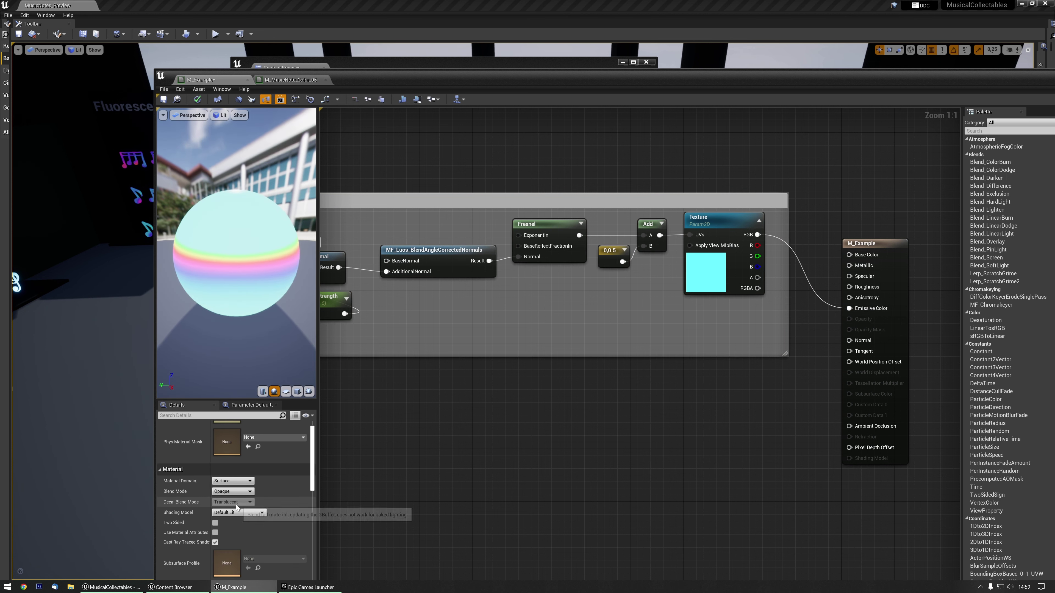
pyautogui.click(236, 514)
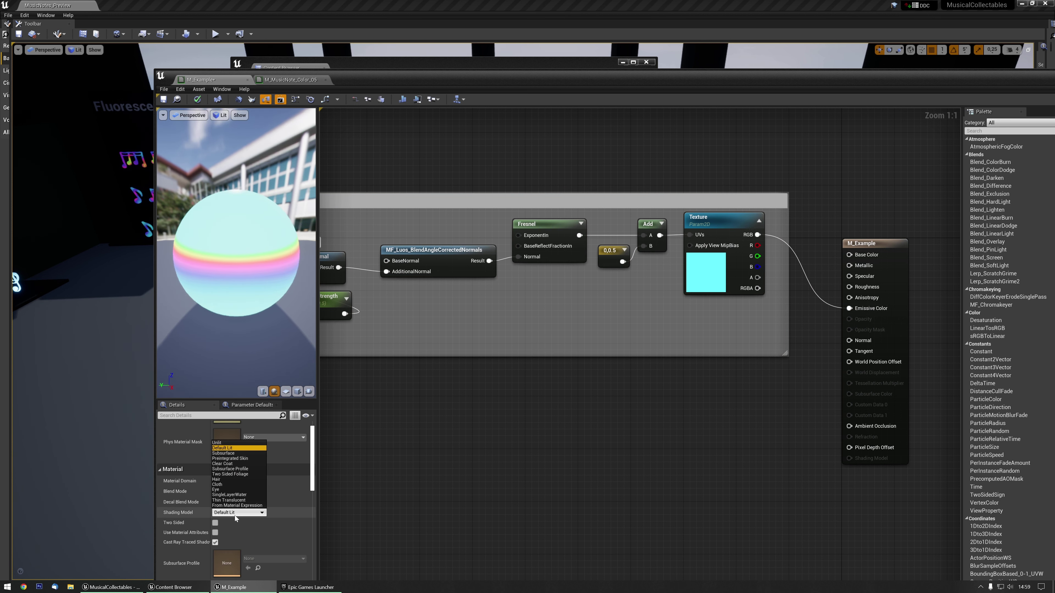
pyautogui.click(234, 442)
pyautogui.scroll(-3, 226, 483)
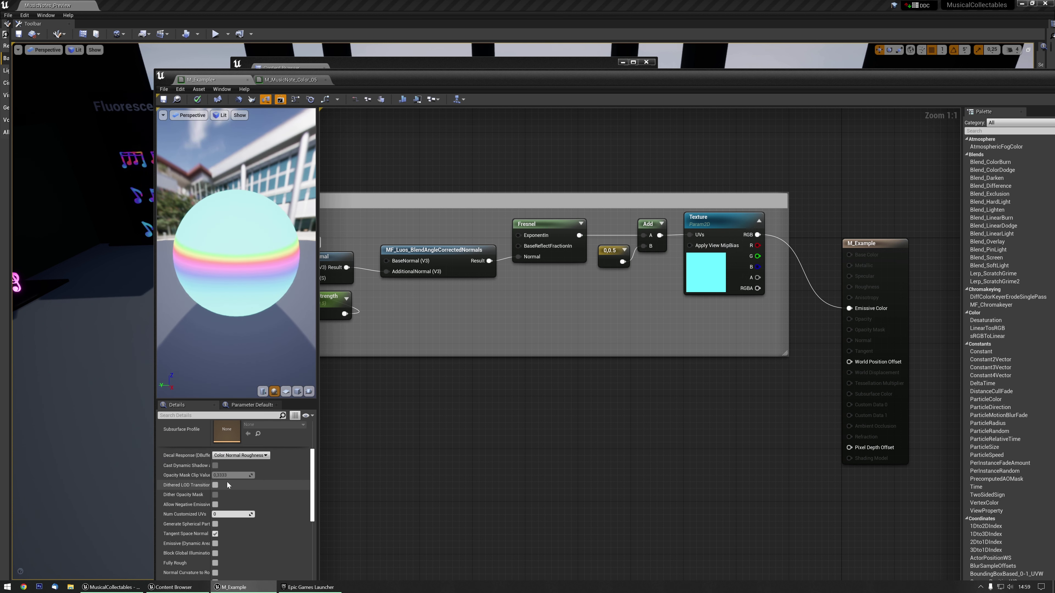
pyautogui.scroll(-2, 236, 485)
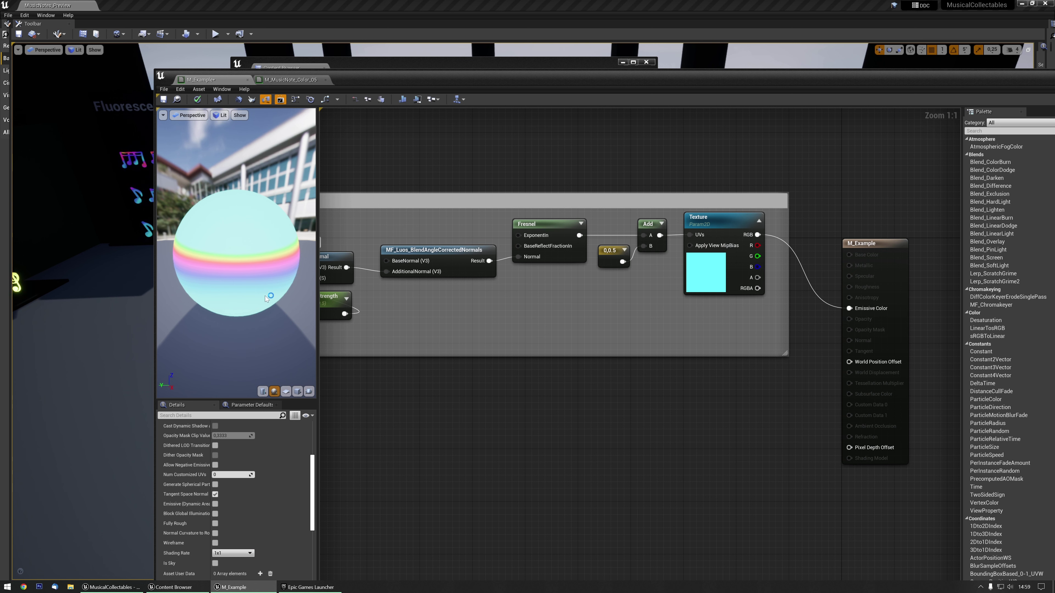
pyautogui.moveTo(264, 294)
pyautogui.mouseDown()
pyautogui.moveTo(265, 308)
pyautogui.moveTo(264, 287)
pyautogui.moveTo(266, 297)
pyautogui.mouseUp()
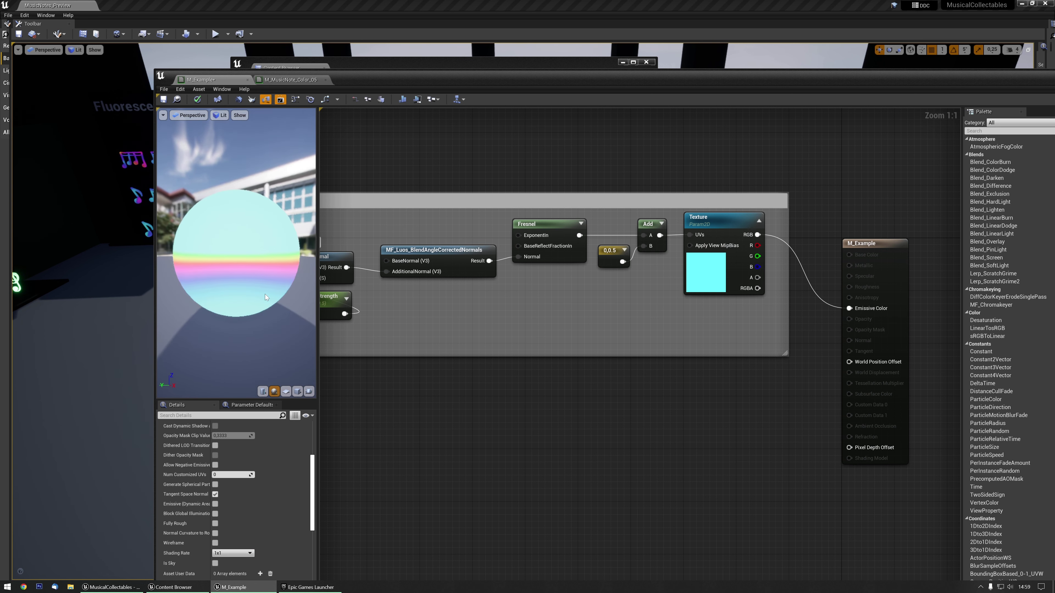
# Close the M_MusicNote_Color_05 material and move the material editor window to uncover the Content Browser.
pyautogui.click(308, 81)
pyautogui.click(326, 80)
pyautogui.moveTo(400, 79); pyautogui.dragTo(383, 144)
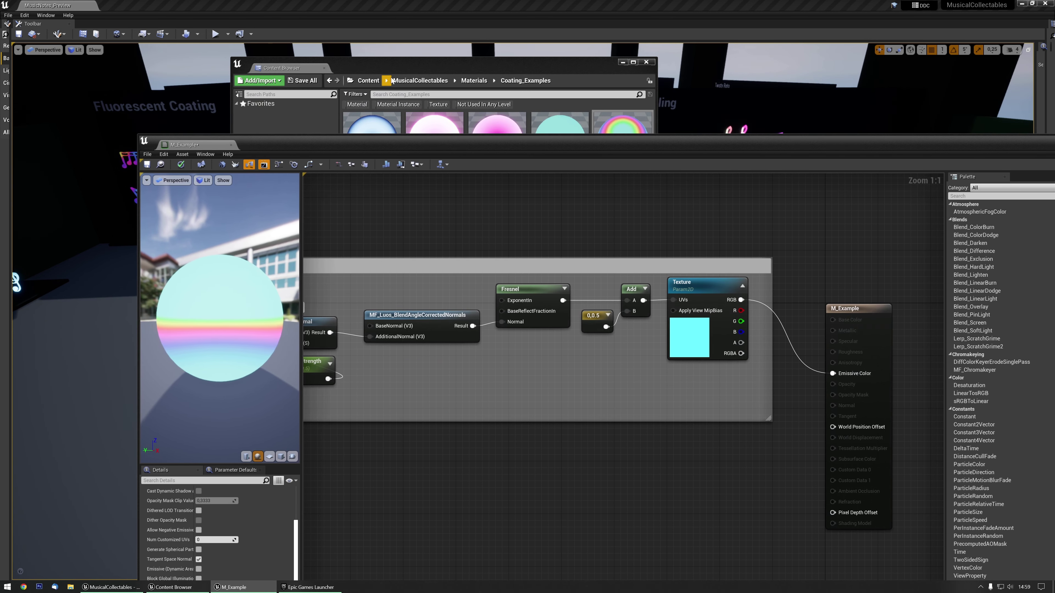
# Open M_MusicalNote_WPO_Example_BackNForth_01 from the WPO_Examples folder and copy its Basic Wobble movement node group.
pyautogui.click(384, 67)
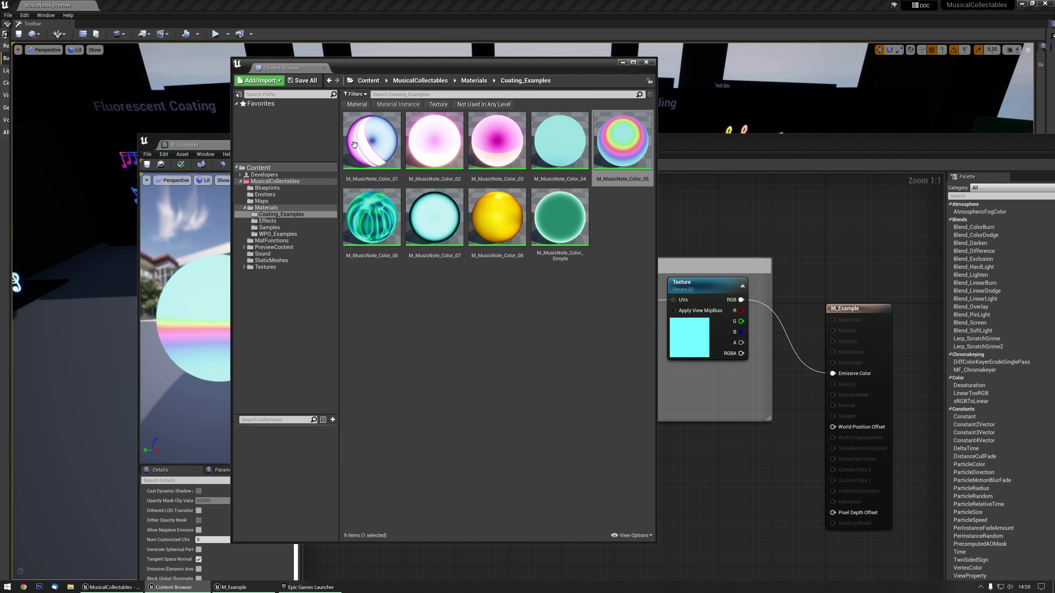
pyautogui.click(275, 234)
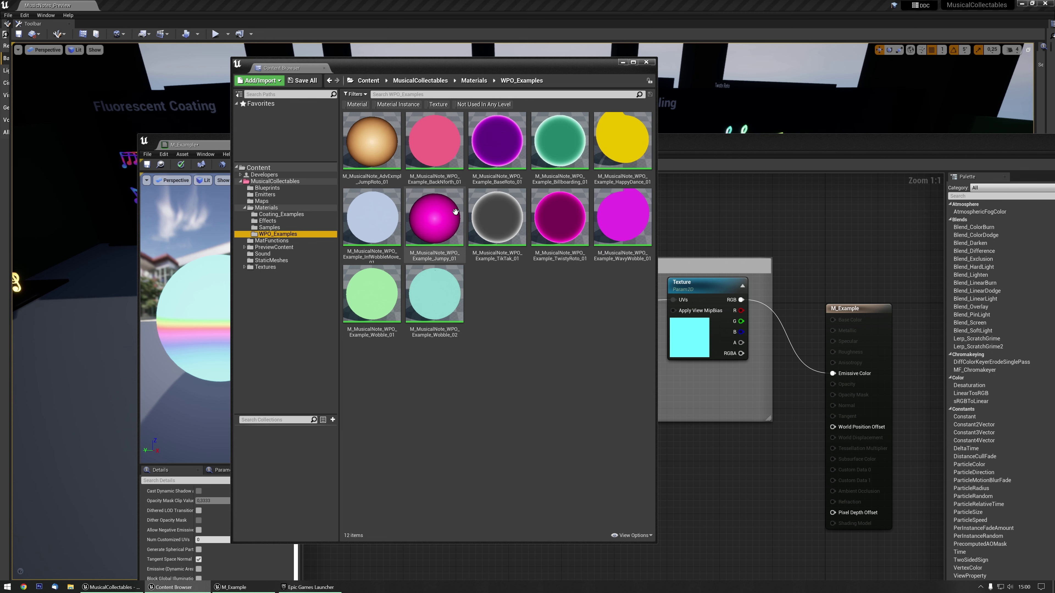
pyautogui.doubleClick(434, 142)
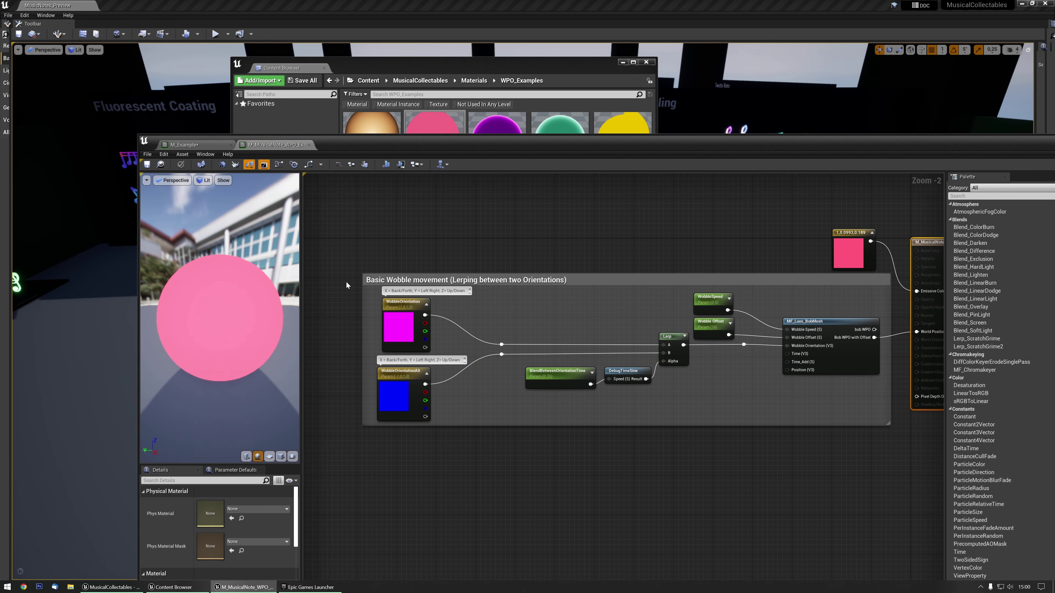
pyautogui.moveTo(348, 270); pyautogui.dragTo(875, 453)
pyautogui.keyDown('ctrl'); pyautogui.click(856, 234); pyautogui.keyUp('ctrl')
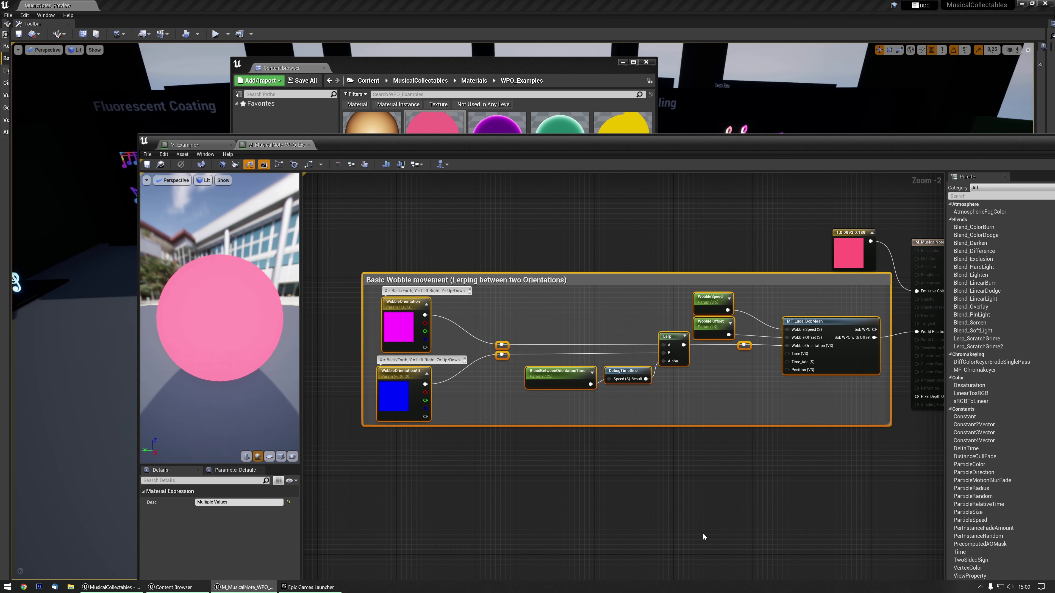
# Maximize the M_Example editor and paste the Basic Wobble movement group below the Fluorescent Coating group.
pyautogui.click(189, 142)
pyautogui.moveTo(398, 140); pyautogui.dragTo(396, 110)
pyautogui.doubleClick(396, 111)
pyautogui.moveTo(405, 376); pyautogui.dragTo(616, 311, button='right')
pyautogui.scroll(-2, 616, 311)
pyautogui.hotkey('ctrl', 'v')
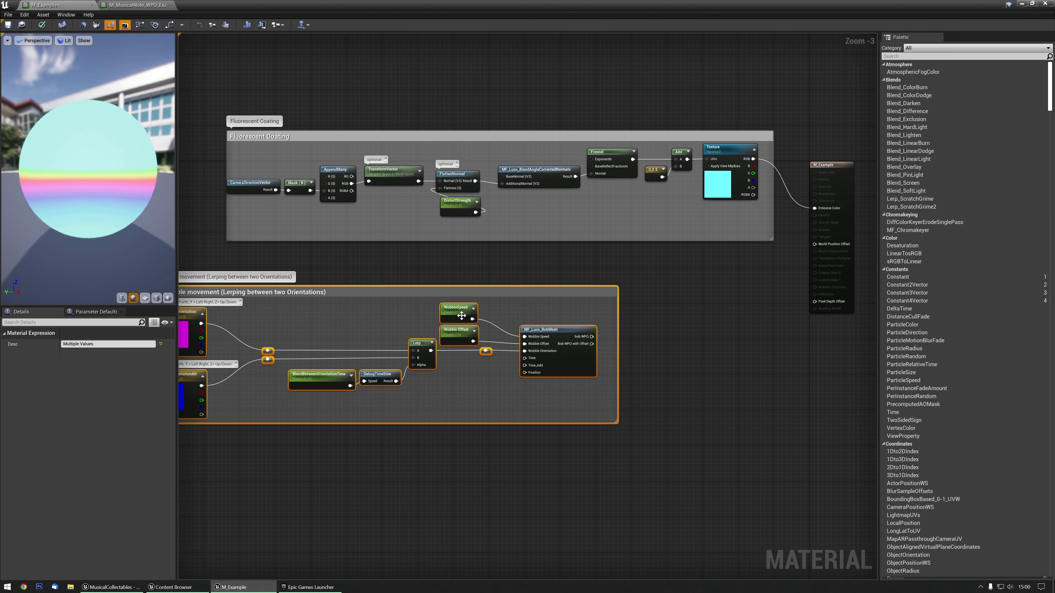
pyautogui.scroll(-1, 609, 279)
pyautogui.moveTo(608, 280); pyautogui.dragTo(618, 275)
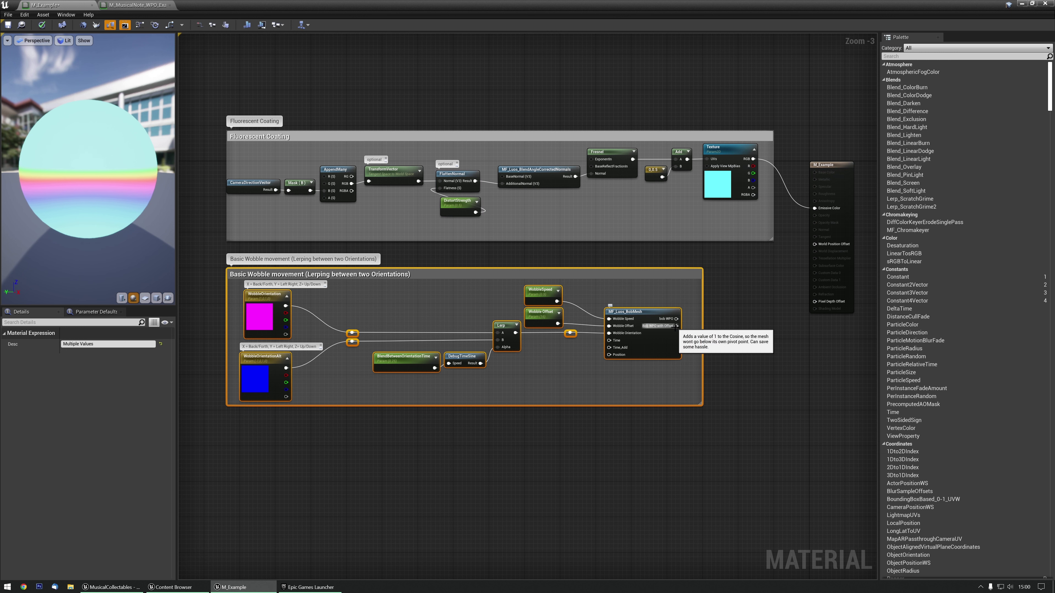
# Connect Bob WPO with Offset to M_Example's World Position Offset and preview the material on the treble clef mesh.
pyautogui.moveTo(806, 251); pyautogui.dragTo(814, 244)
pyautogui.moveTo(82, 213); pyautogui.dragTo(141, 220)
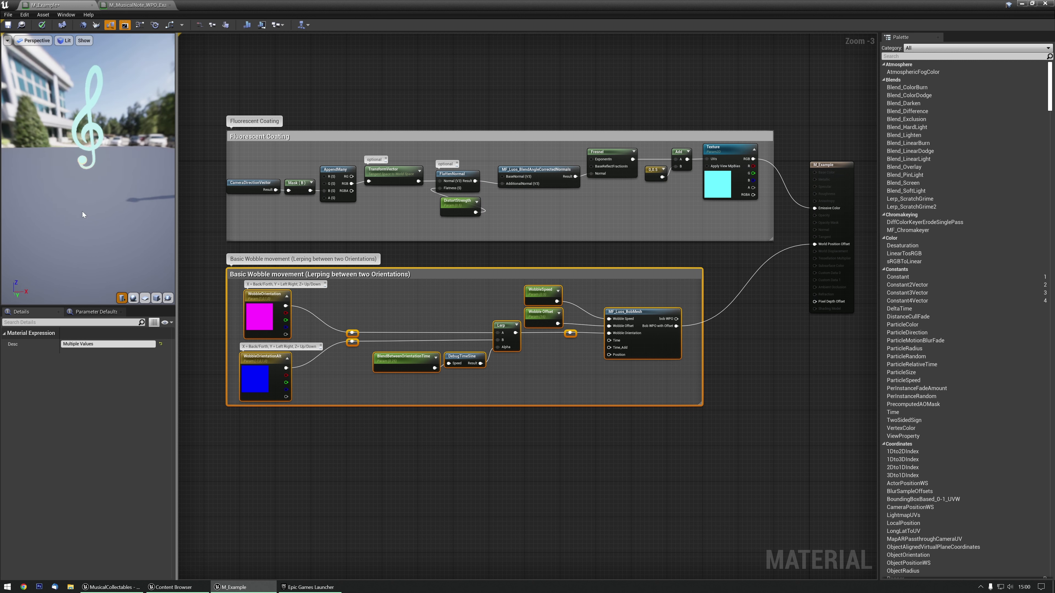
pyautogui.scroll(5, 77, 207)
pyautogui.moveTo(78, 208); pyautogui.dragTo(76, 196)
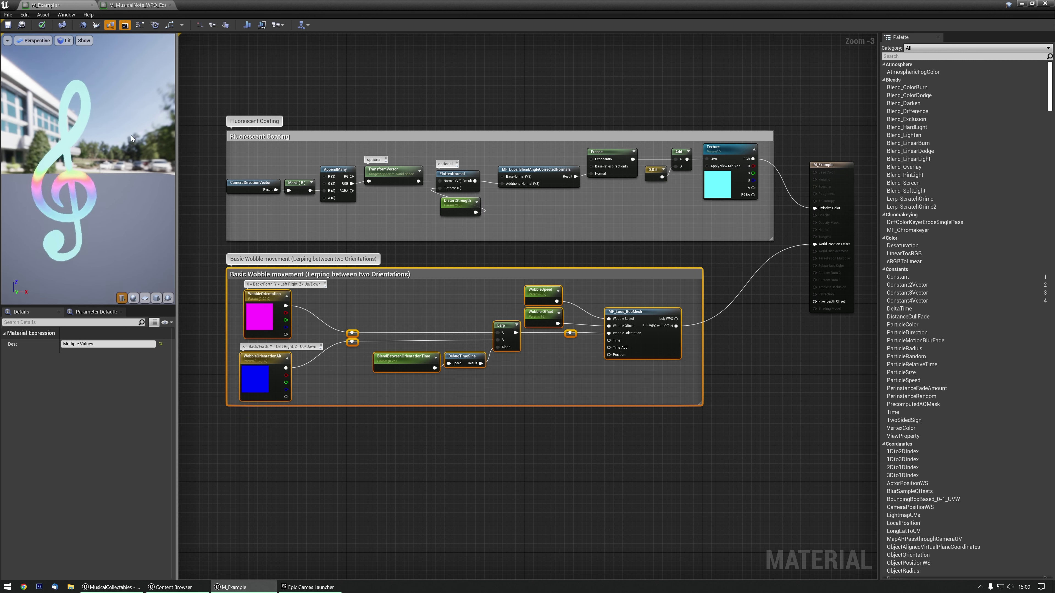
# Try the bob WPO output on World Position Offset, and restore the Bob WPO with Offset connection.
pyautogui.moveTo(676, 319); pyautogui.dragTo(823, 244)
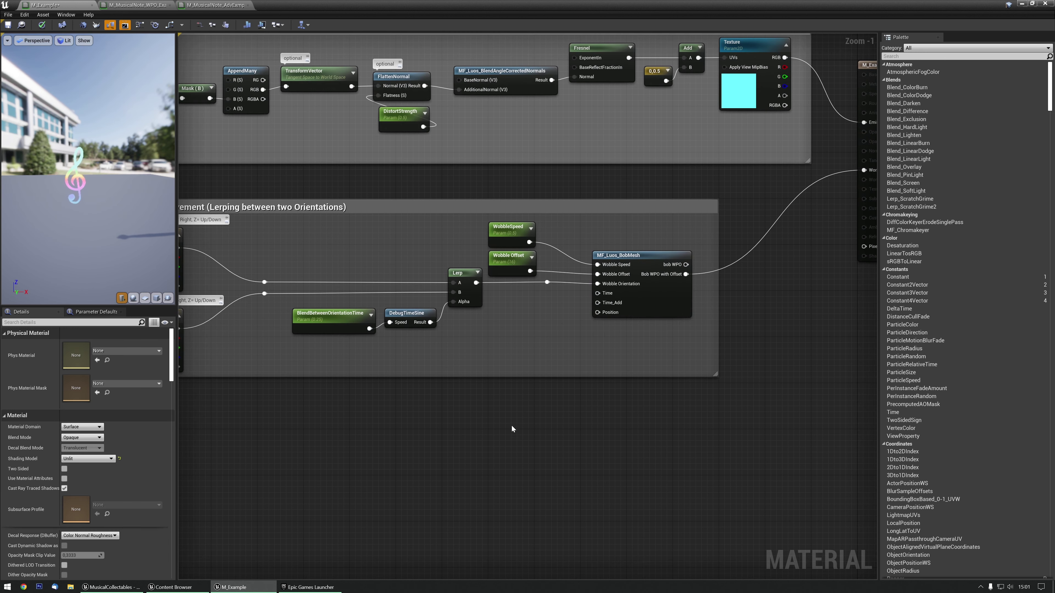
pyautogui.moveTo(512, 429); pyautogui.dragTo(518, 422, button='right')
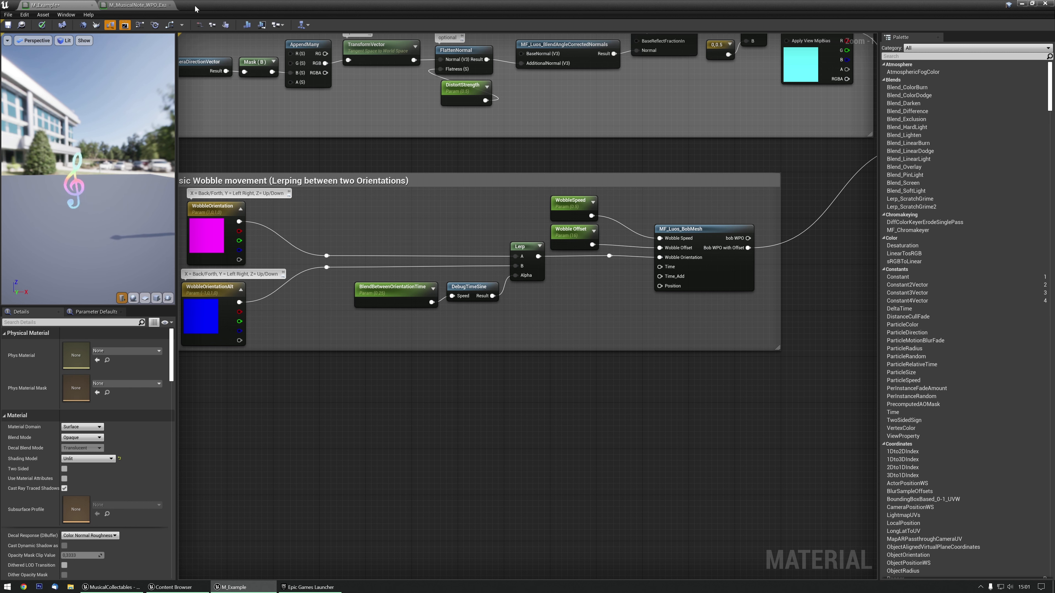
# Locate the back-and-forth example in the Content Browser and open M_MusicalNote_WPO_Example_HappyDance_01 from the same folder.
pyautogui.click(141, 5)
pyautogui.click(23, 25)
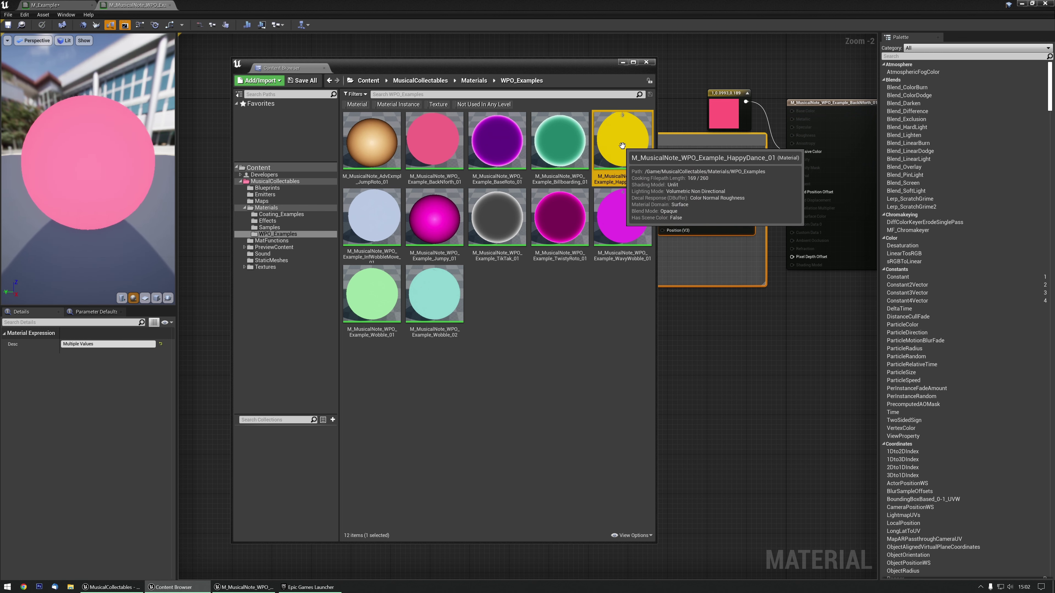
pyautogui.doubleClick(631, 150)
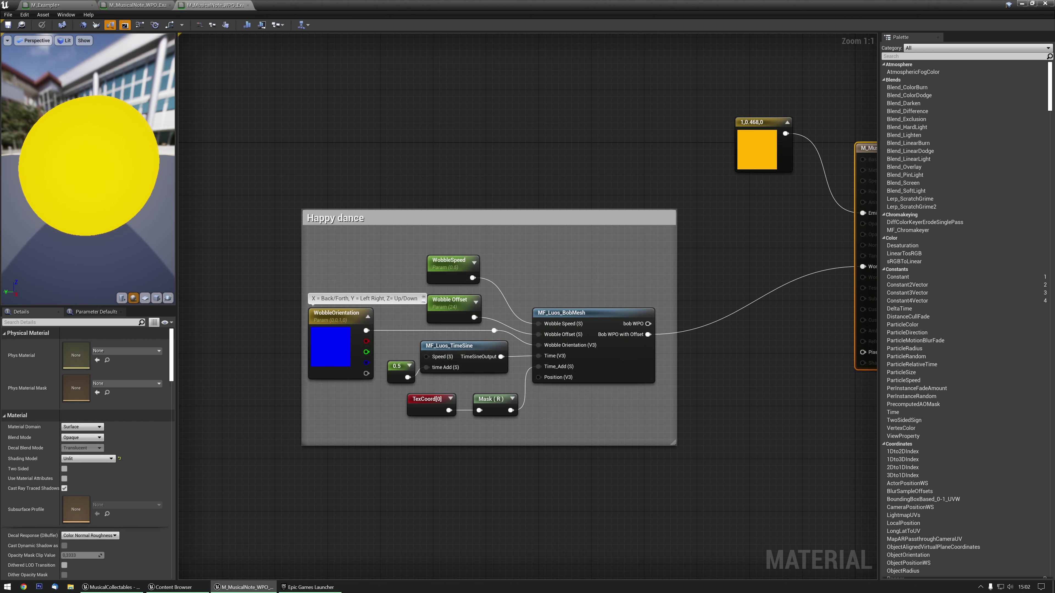
# Copy the Happy dance group from its example material and paste it into M_Example below the Basic Wobble movement group.
pyautogui.moveTo(260, 202); pyautogui.dragTo(711, 460)
pyautogui.click(54, 5)
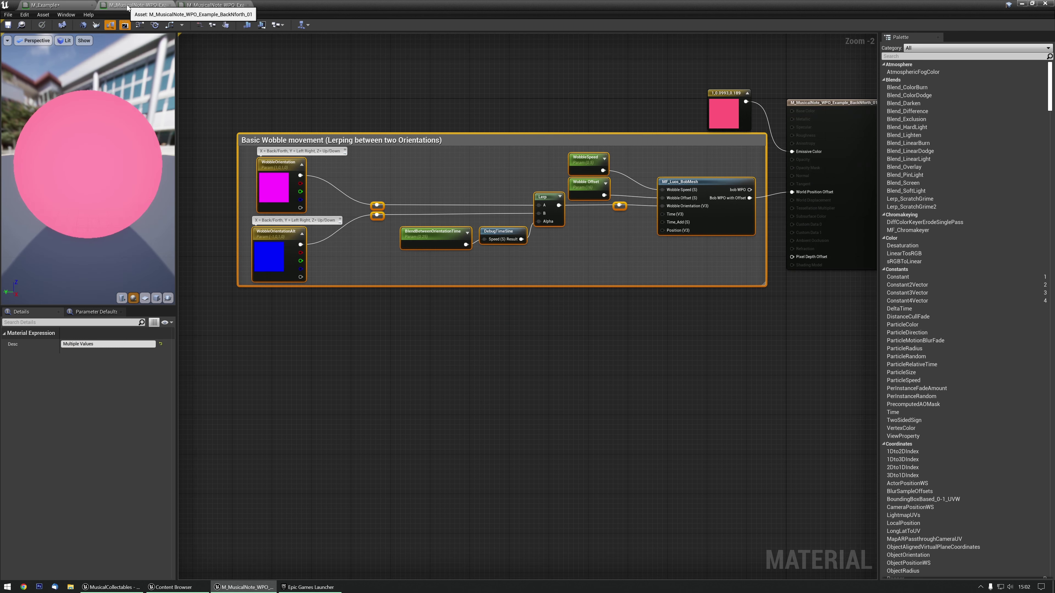
pyautogui.hotkey('ctrl', 'v')
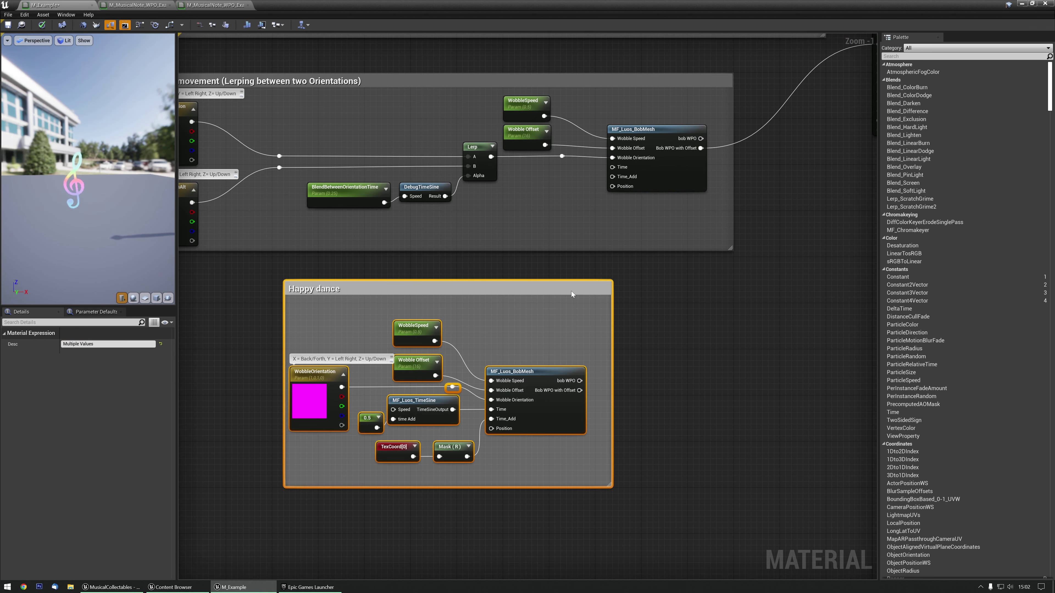
pyautogui.moveTo(571, 289); pyautogui.dragTo(686, 266)
# Combine Basic Wobble's Bob WPO with Offset and Happy dance's bob WPO in an Add node feeding World Position Offset, and place a second Add.
pyautogui.moveTo(787, 205); pyautogui.dragTo(616, 272, button='right')
pyautogui.click(602, 240)
pyautogui.click(581, 228)
pyautogui.moveTo(528, 215); pyautogui.dragTo(610, 222)
pyautogui.click(634, 292)
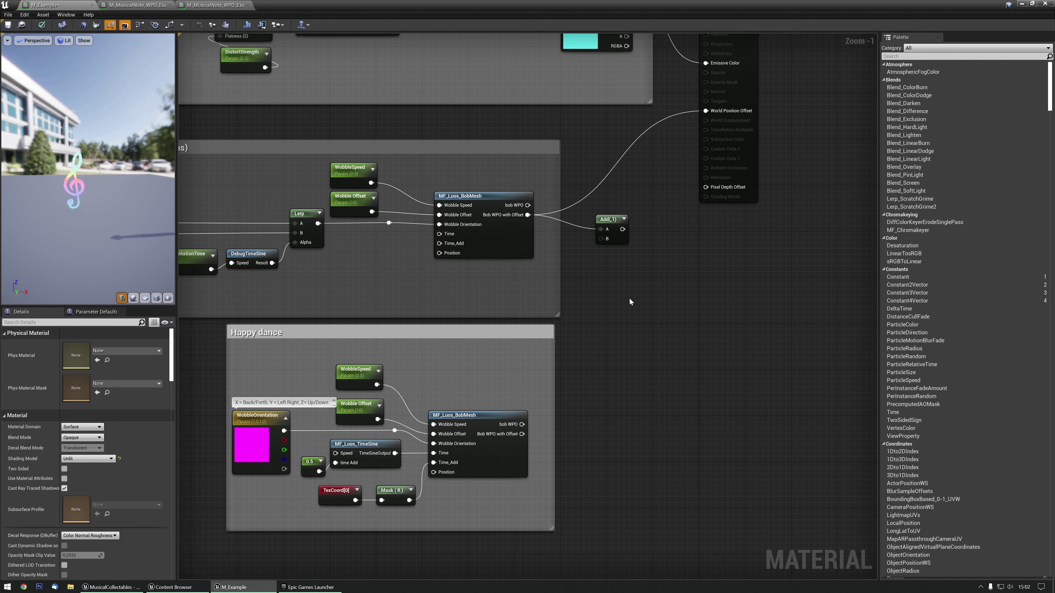
pyautogui.click(629, 297)
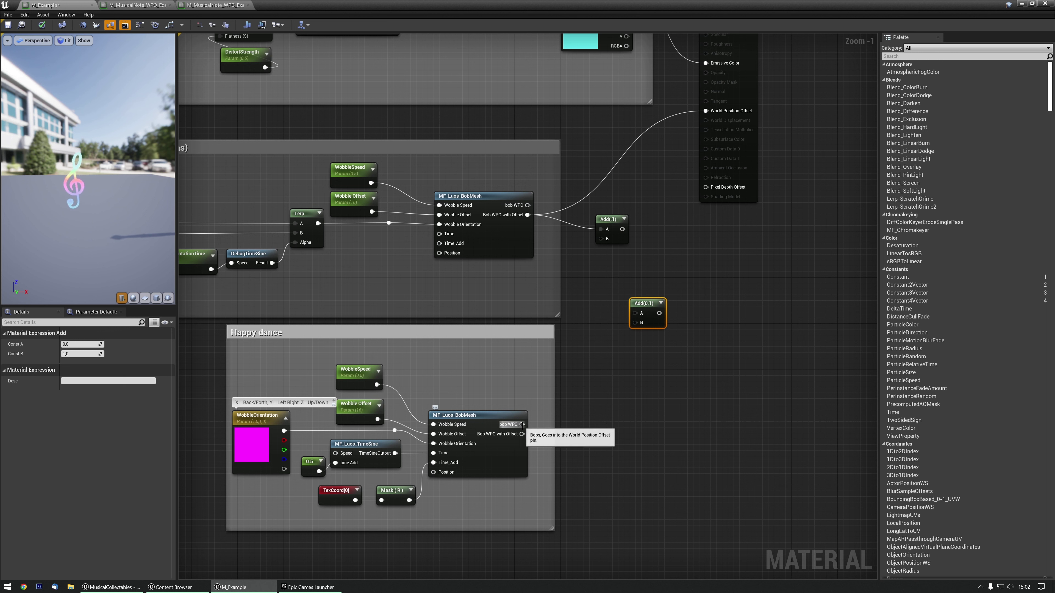
pyautogui.moveTo(610, 243); pyautogui.dragTo(711, 111)
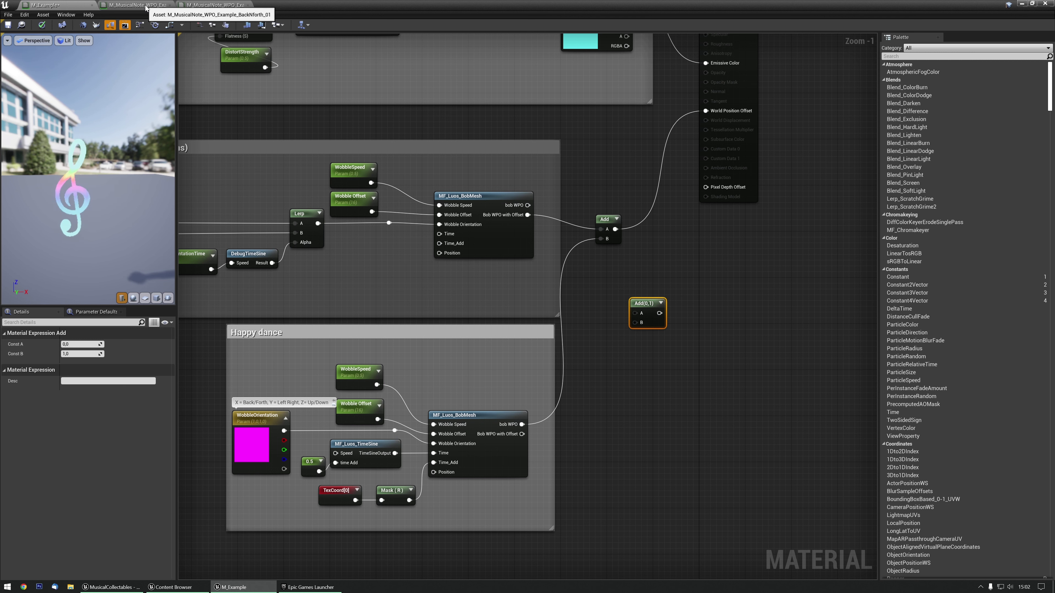
# Open M_MusicalNote_WPO_Example_TikTak_01 from the WPO_Examples folder and bring its TikTak group into view.
pyautogui.click(22, 25)
pyautogui.click(412, 259)
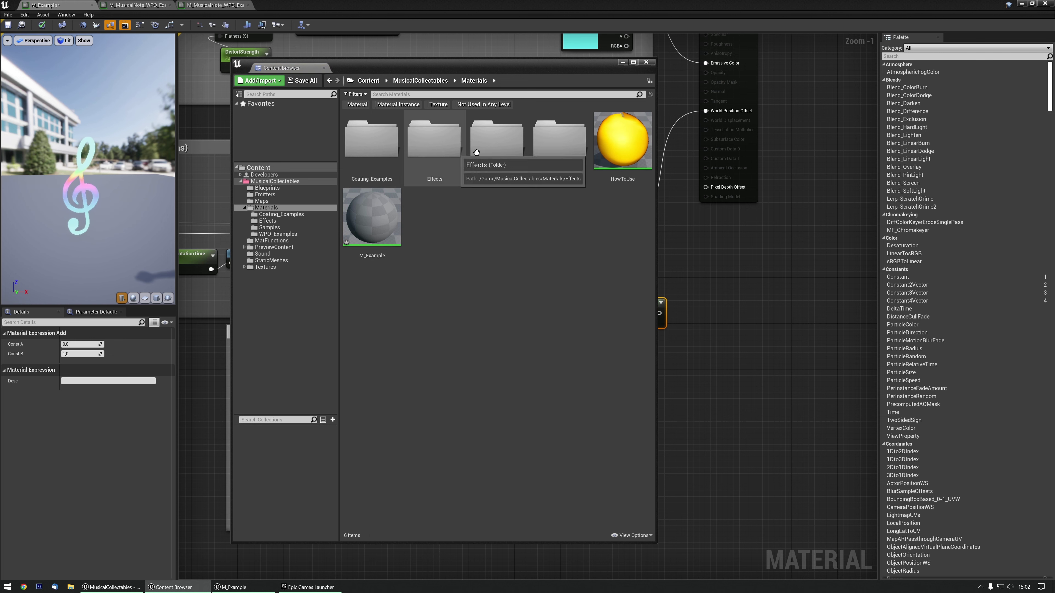
pyautogui.doubleClick(569, 143)
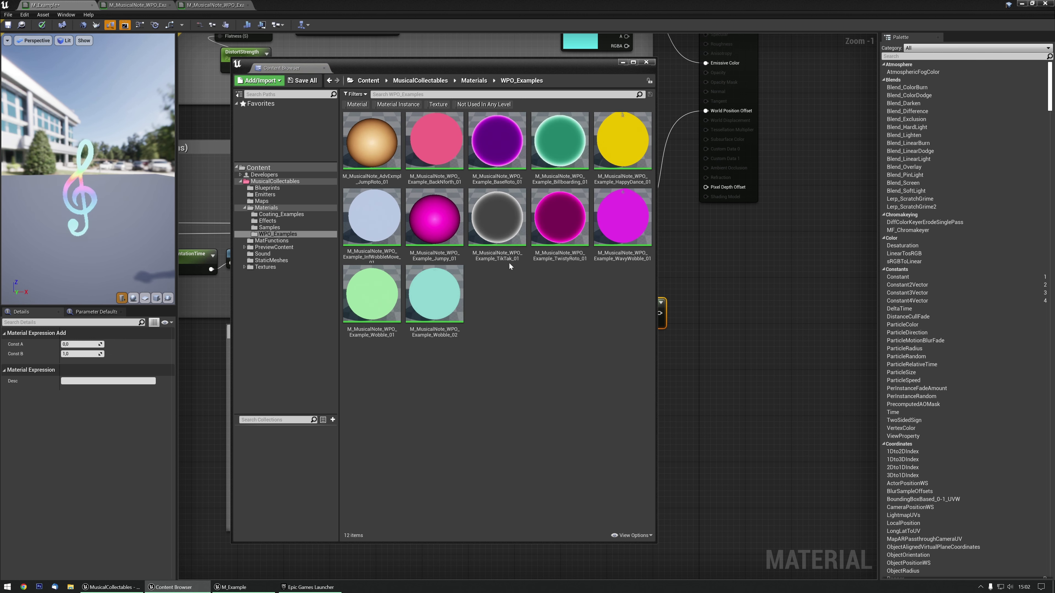
pyautogui.doubleClick(498, 225)
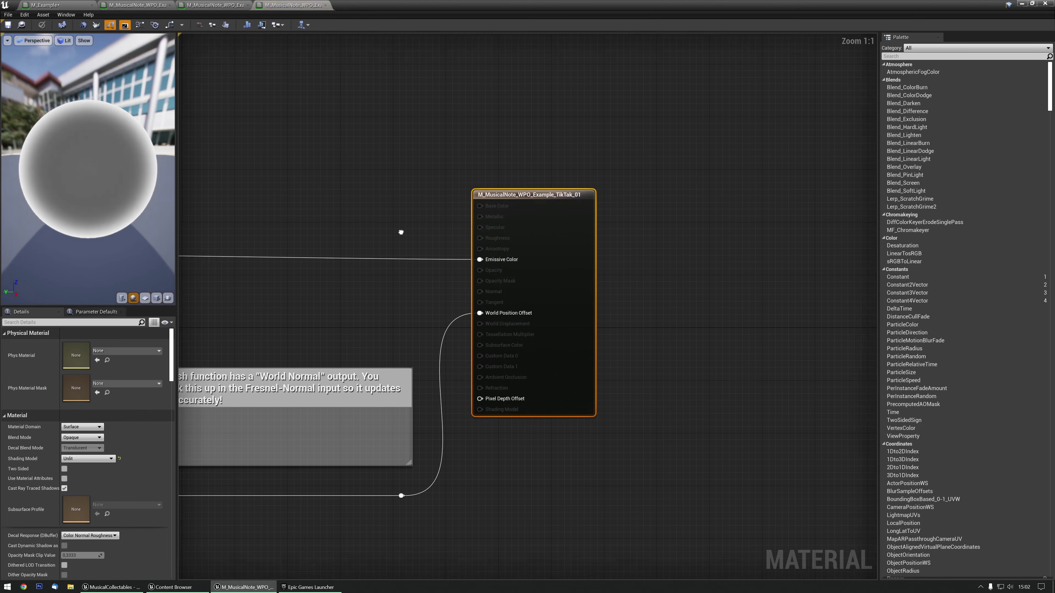
pyautogui.moveTo(610, 449); pyautogui.dragTo(666, 370, button='right')
pyautogui.scroll(-1, 664, 369)
pyautogui.moveTo(356, 353); pyautogui.dragTo(464, 343, button='right')
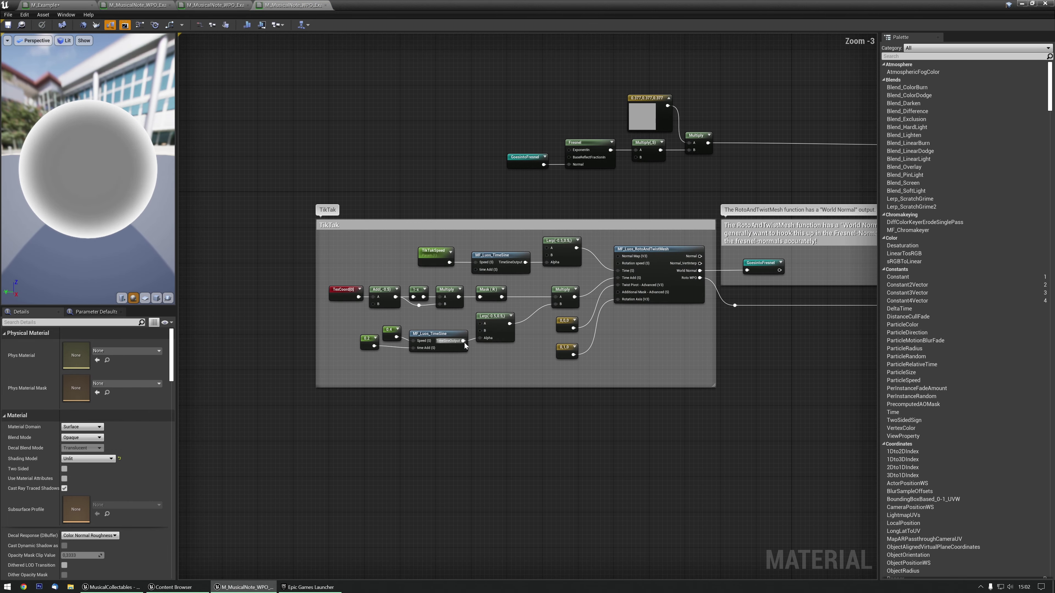
# Copy the whole TikTak group and paste it into M_Example below the Happy dance group.
pyautogui.moveTo(292, 211); pyautogui.dragTo(628, 428)
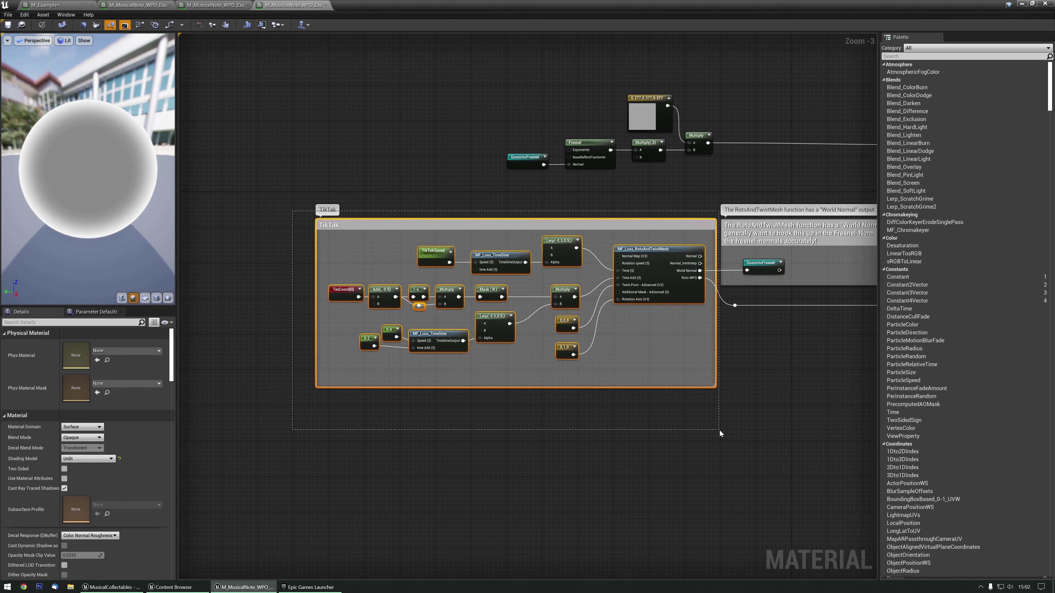
pyautogui.moveTo(715, 430); pyautogui.dragTo(718, 430)
pyautogui.scroll(3, 503, 426)
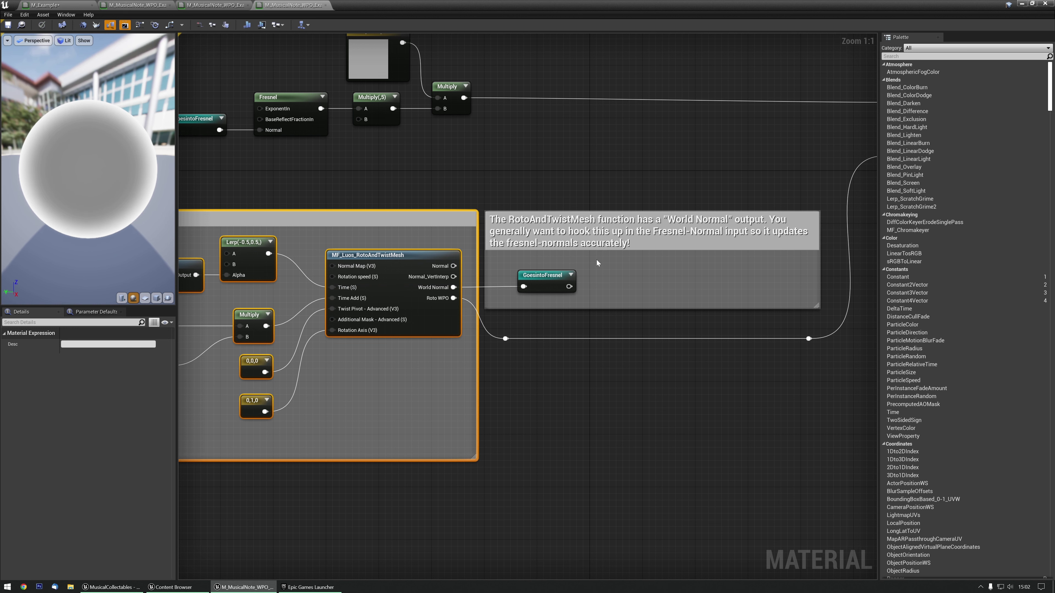
pyautogui.moveTo(603, 371); pyautogui.dragTo(826, 349, button='right')
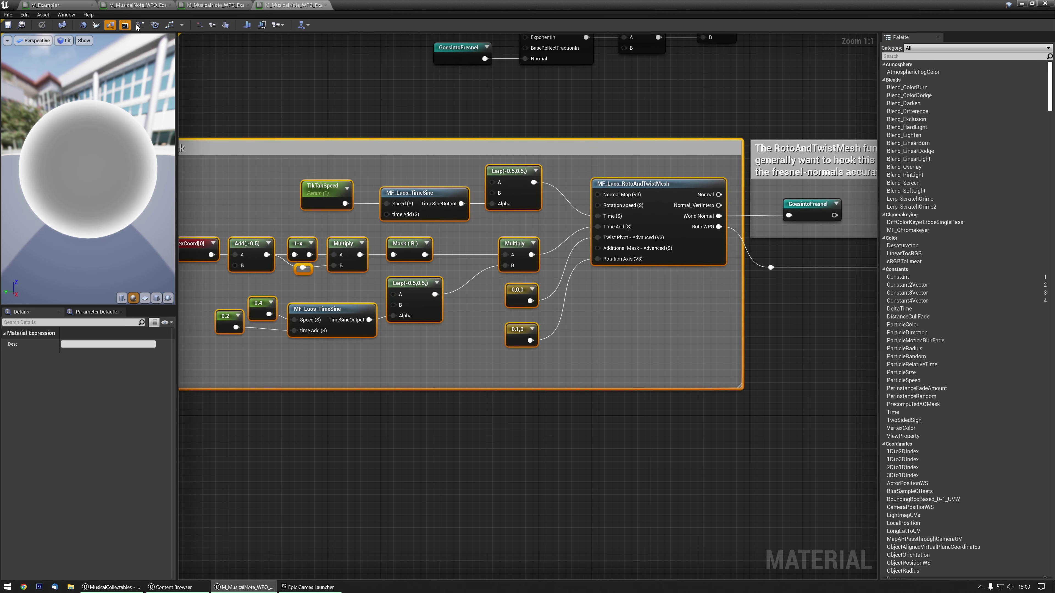
pyautogui.click(76, 6)
pyautogui.moveTo(533, 438); pyautogui.dragTo(606, 251, button='right')
pyautogui.scroll(-3, 606, 252)
pyautogui.click(442, 384)
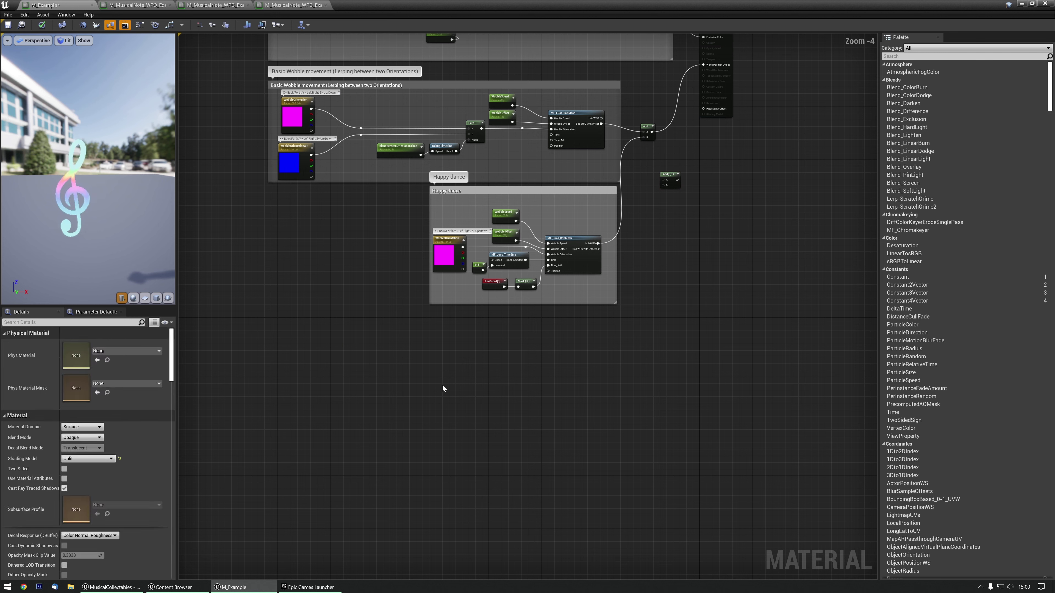
pyautogui.hotkey('ctrl', 'v')
pyautogui.moveTo(572, 341); pyautogui.dragTo(551, 322)
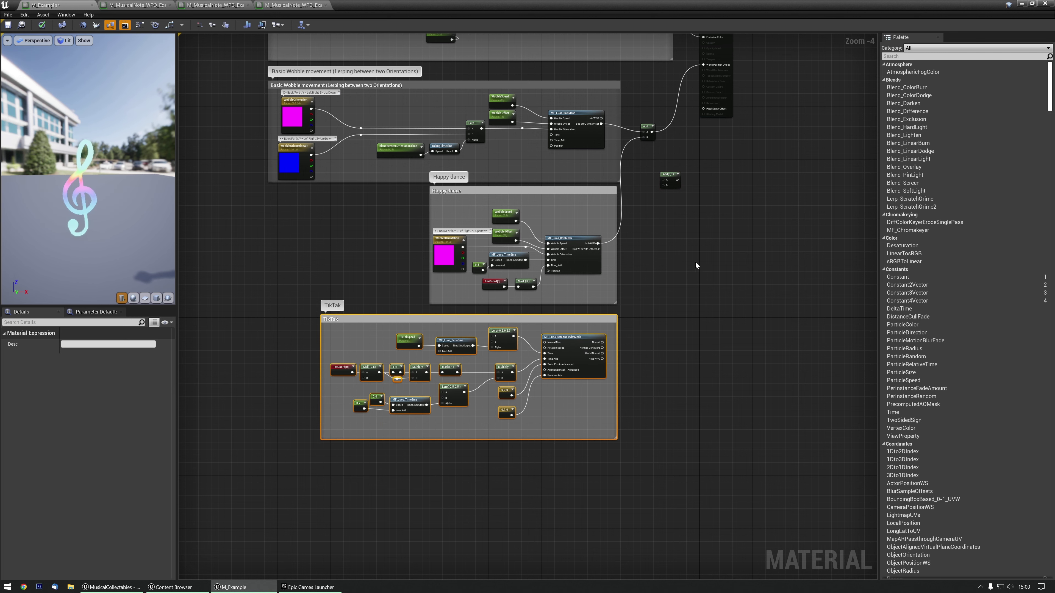
# Sum Happy dance's Bob WPO with Offset and TikTak's Roto WPO in the spare Add node, and feed it into the first Add's B input.
pyautogui.scroll(2, 697, 258)
pyautogui.moveTo(661, 139); pyautogui.dragTo(630, 252)
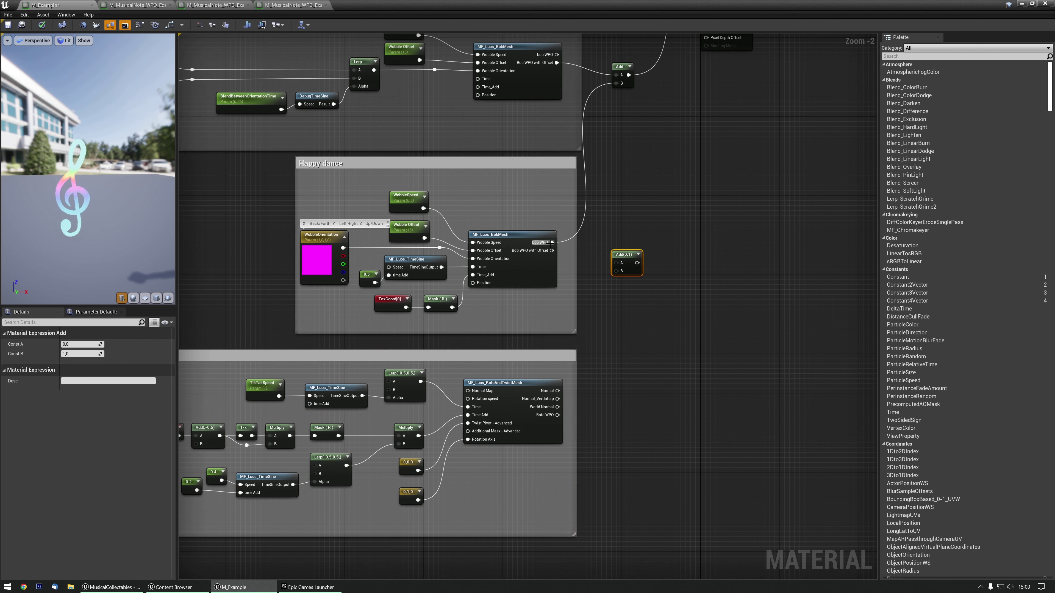
pyautogui.moveTo(551, 250); pyautogui.dragTo(616, 262)
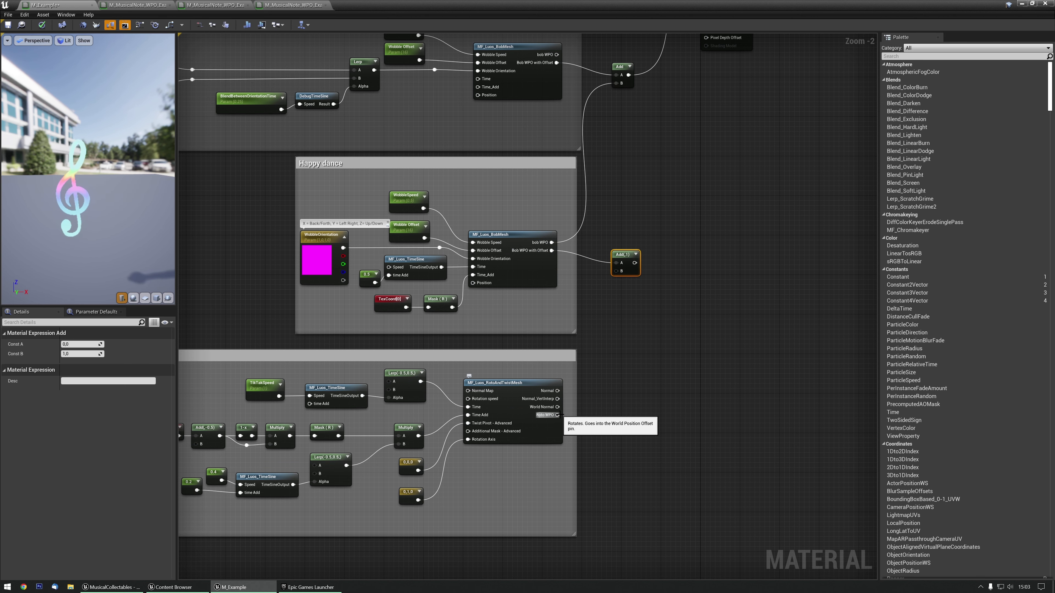
pyautogui.moveTo(558, 415); pyautogui.dragTo(626, 268)
pyautogui.moveTo(627, 266); pyautogui.dragTo(593, 409, button='right')
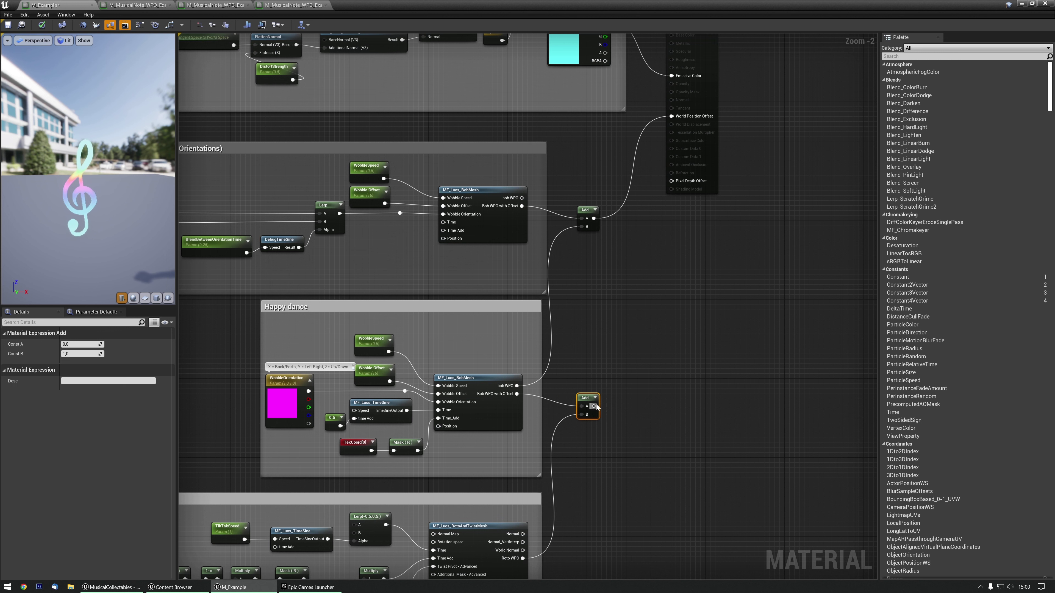
pyautogui.moveTo(594, 406); pyautogui.dragTo(586, 229)
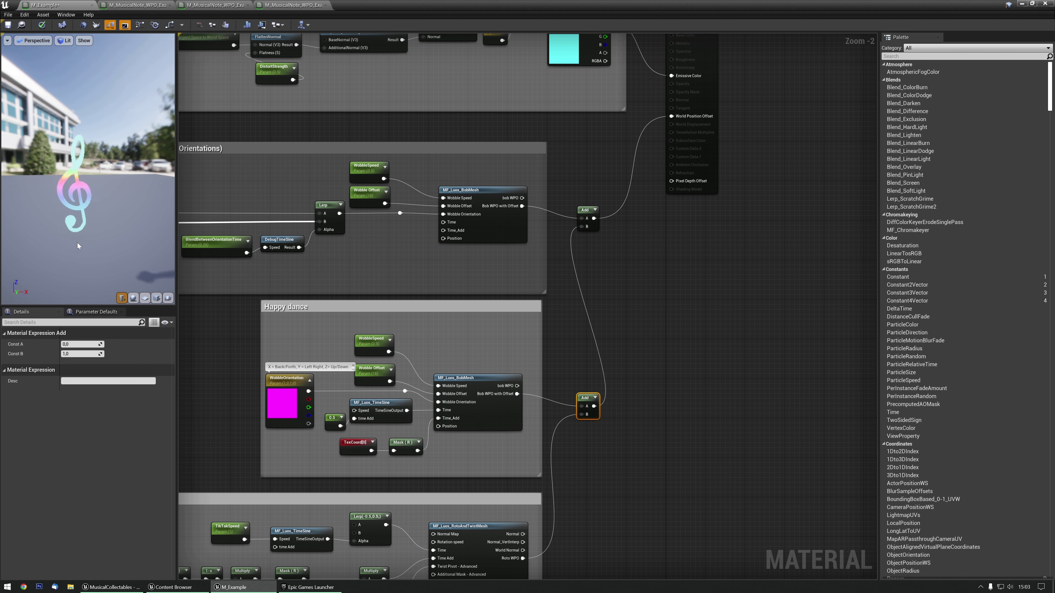
# Connect the World Normal output of TikTak's MF_Luos_RotoAndTwistMesh to BaseNormal on MF_Luos_BlendAngleCorrectedNormals in the Fluorescent Coating group.
pyautogui.moveTo(528, 310); pyautogui.dragTo(530, 141, button='right')
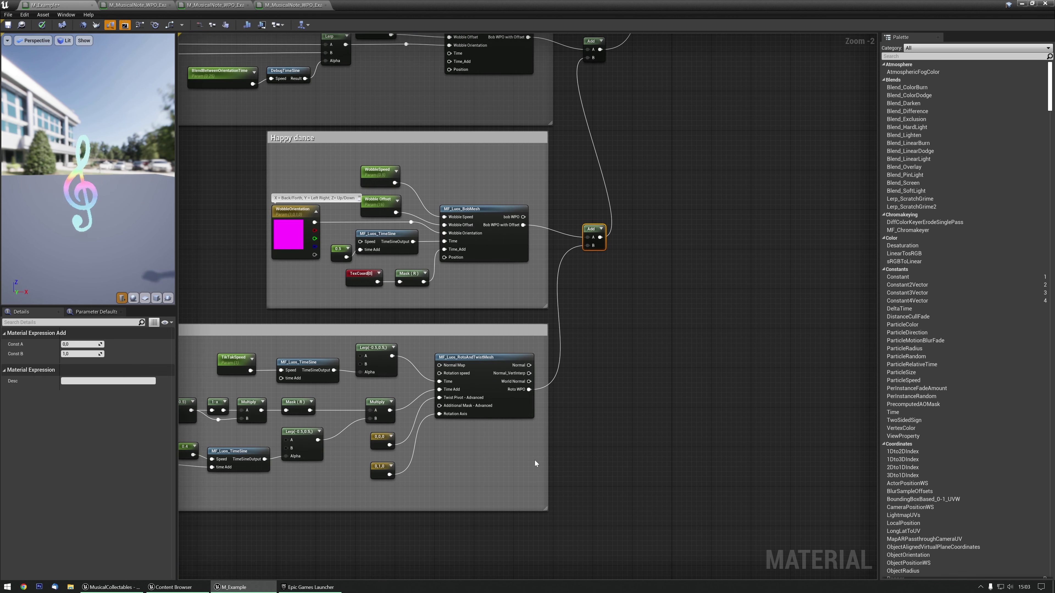
pyautogui.scroll(2, 534, 459)
pyautogui.moveTo(488, 84); pyautogui.dragTo(602, 513, button='right')
pyautogui.moveTo(432, 191); pyautogui.dragTo(598, 266, button='right')
pyautogui.moveTo(378, 273); pyautogui.dragTo(471, 276, button='right')
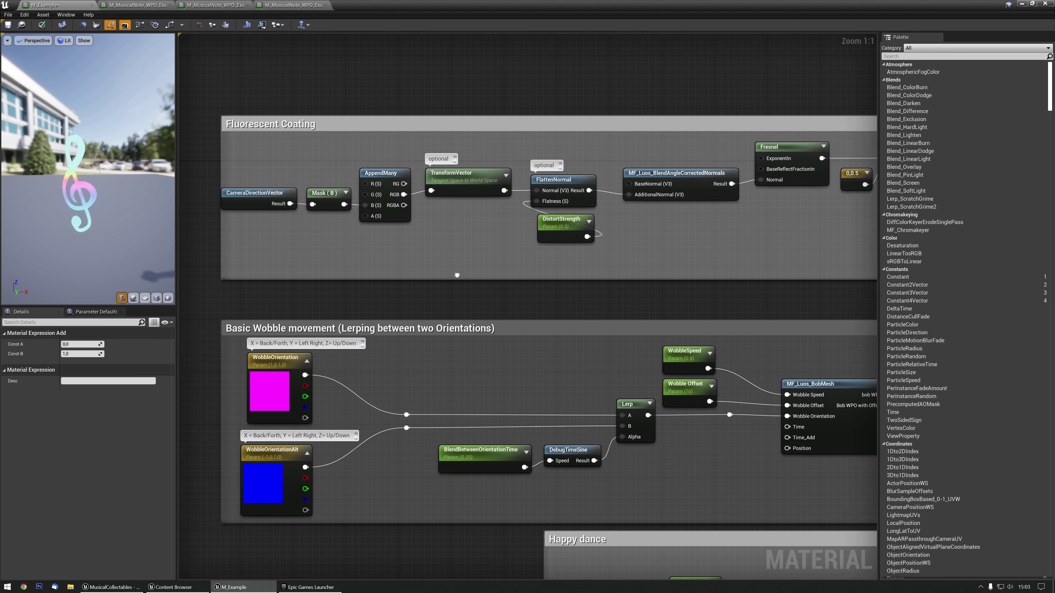
pyautogui.moveTo(709, 212); pyautogui.dragTo(564, 257, button='right')
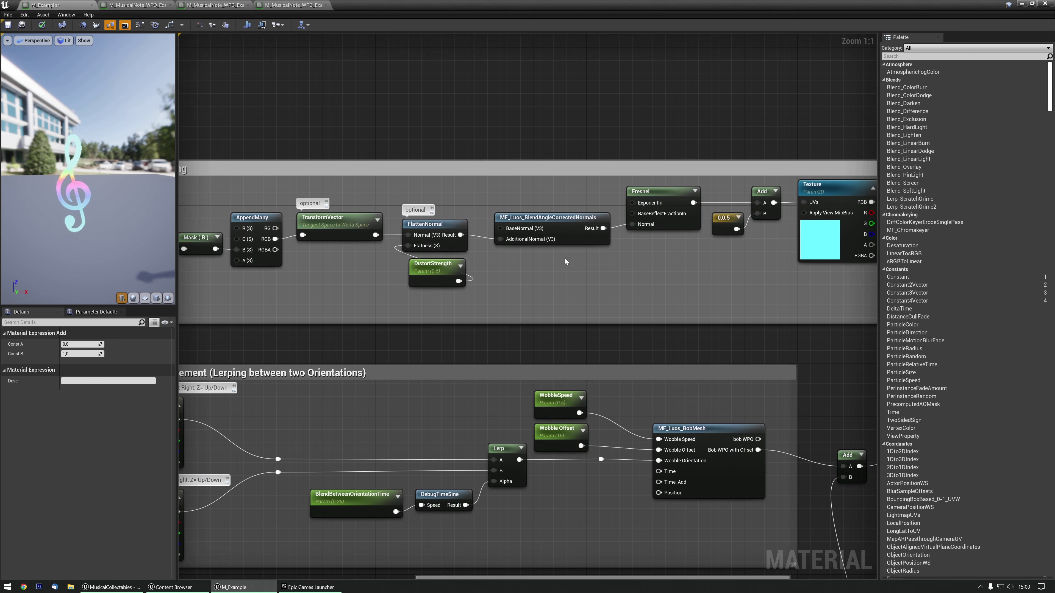
pyautogui.click(548, 219)
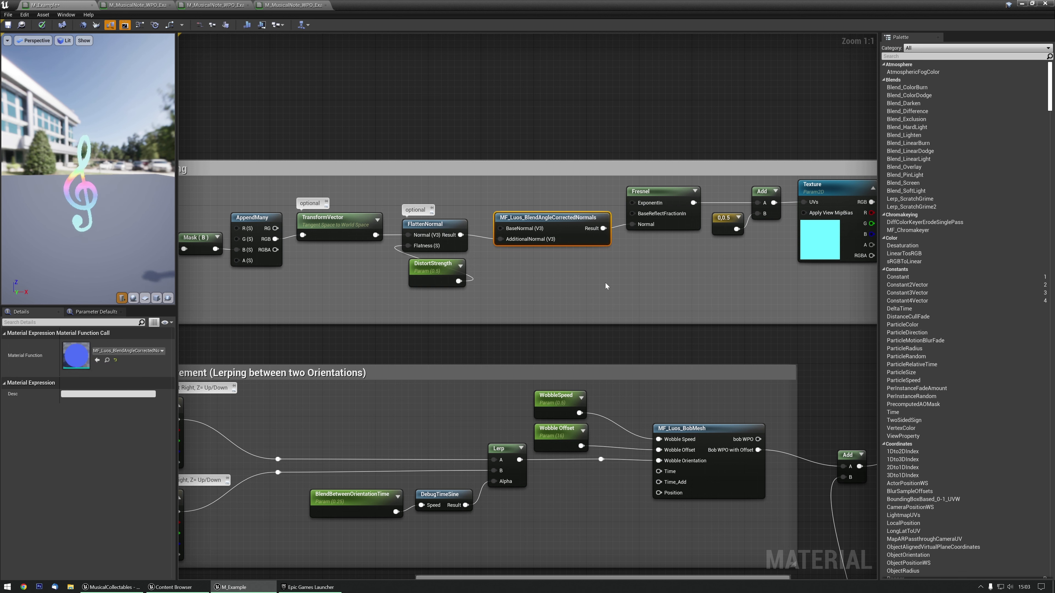
pyautogui.moveTo(654, 302); pyautogui.dragTo(542, 247, button='right')
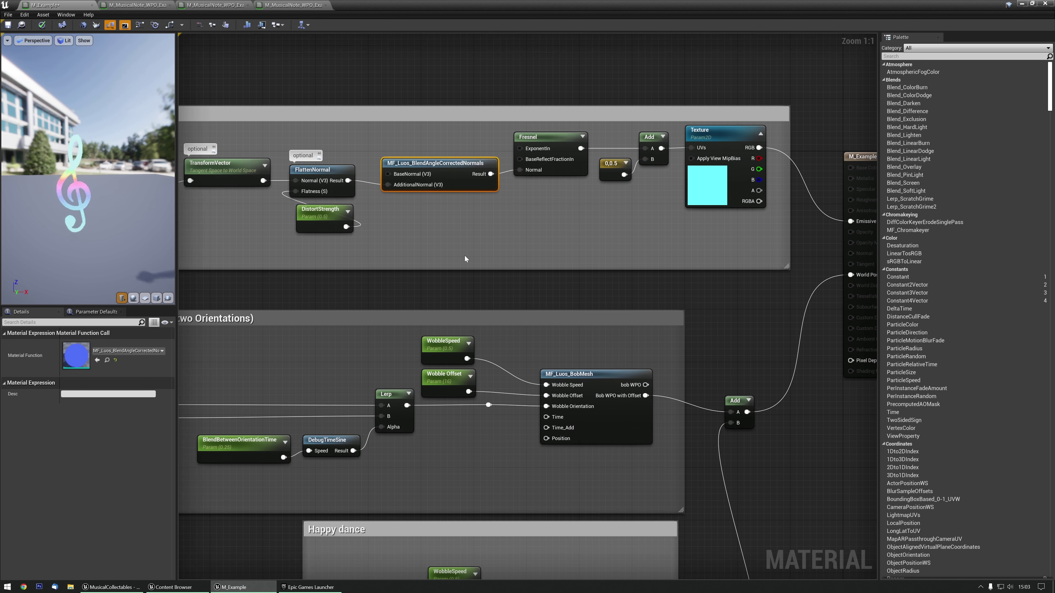
pyautogui.scroll(-5, 465, 255)
pyautogui.scroll(5, 536, 496)
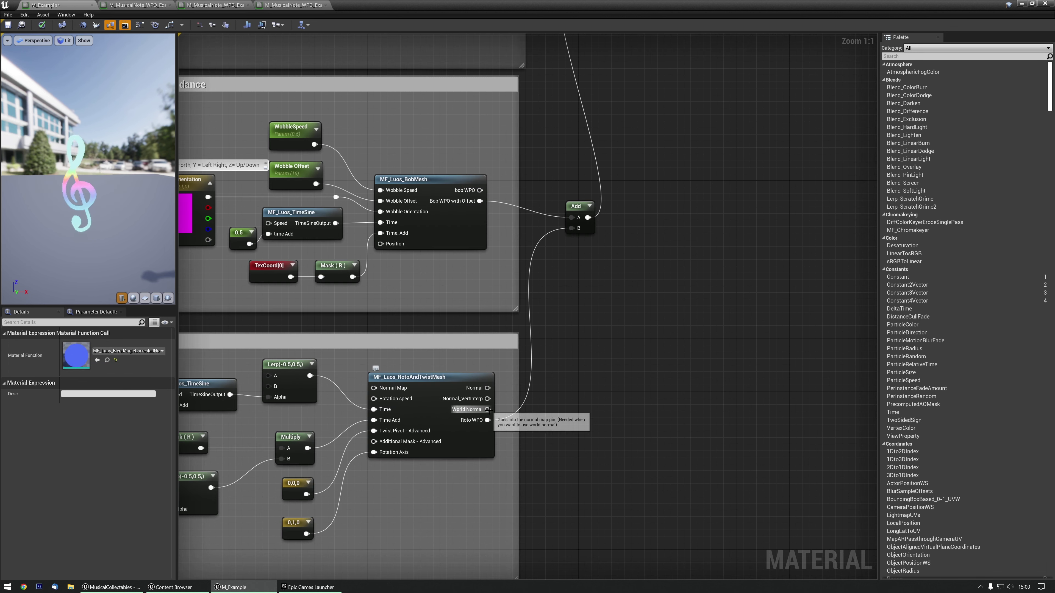
pyautogui.moveTo(487, 420); pyautogui.dragTo(666, 263)
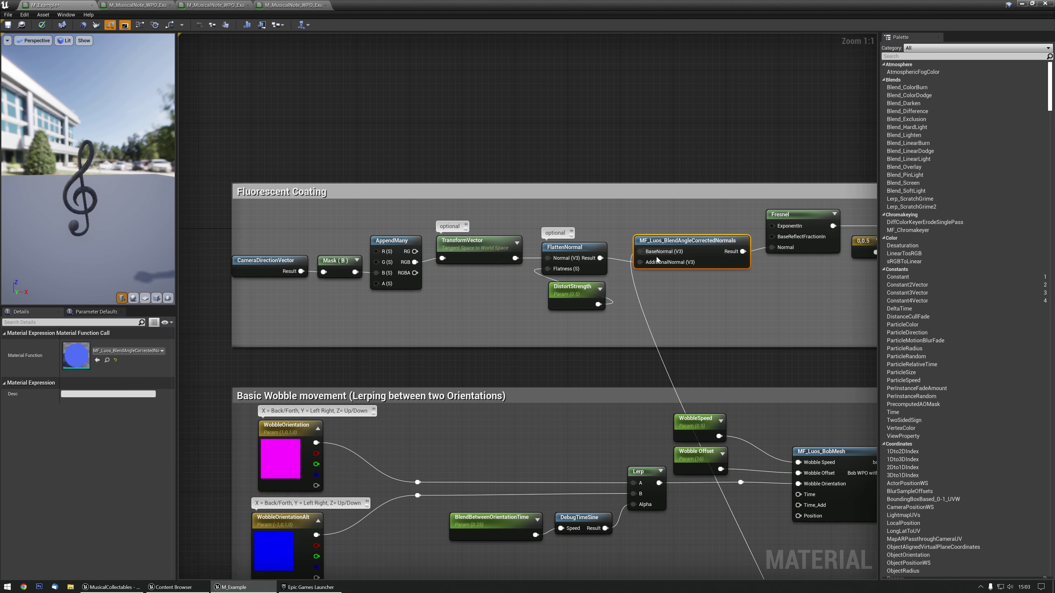
pyautogui.moveTo(765, 298); pyautogui.dragTo(449, 285, button='right')
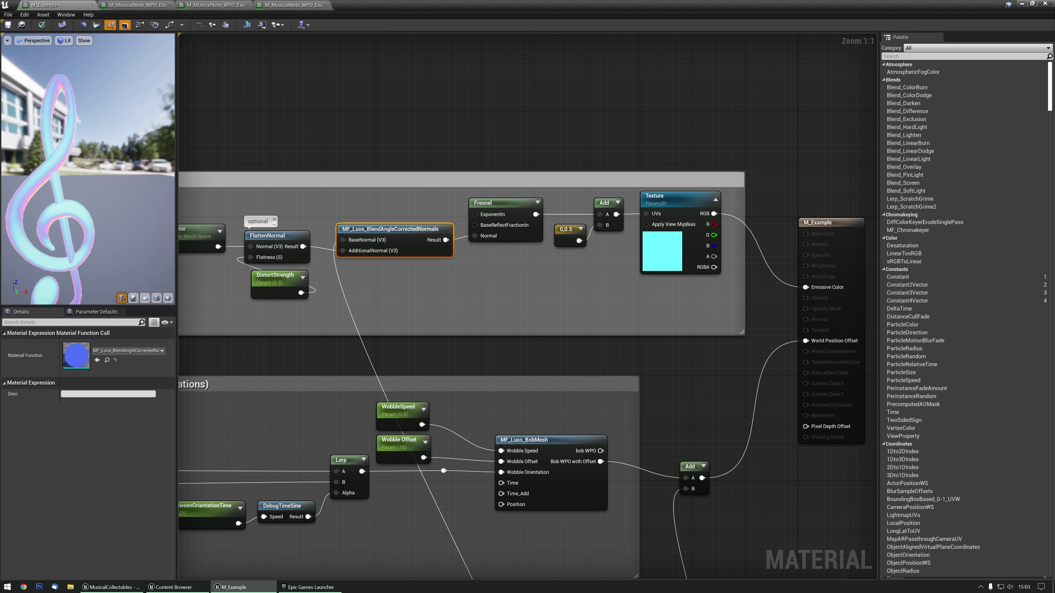
# Compare the treble clef preview with BaseNormal disconnected, and restore the World Normal connection to BaseNormal.
pyautogui.scroll(-3, 77, 236)
pyautogui.moveTo(78, 236); pyautogui.dragTo(274, 236)
pyautogui.scroll(4, 77, 236)
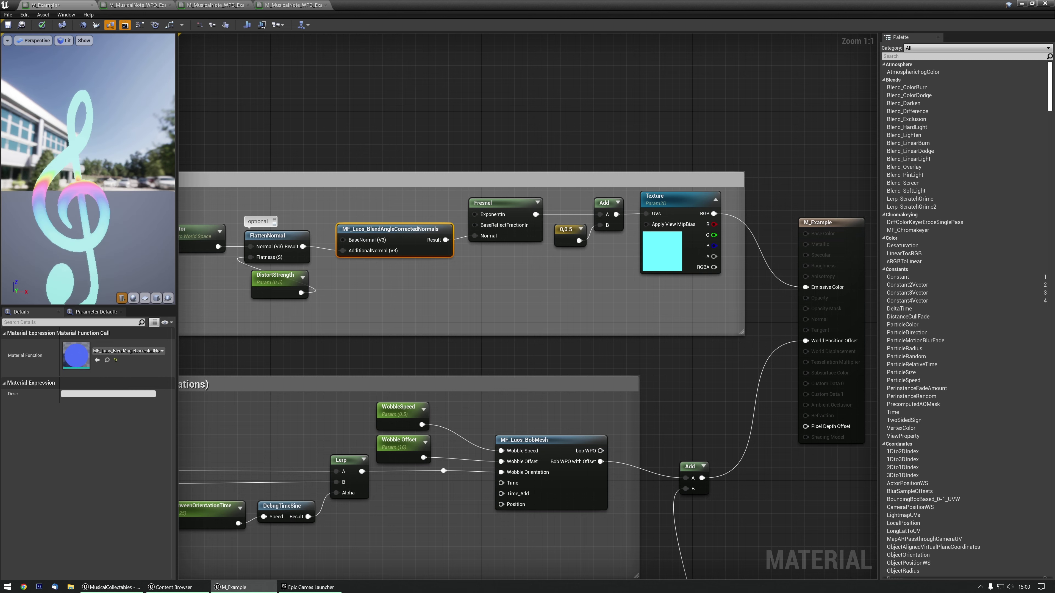
pyautogui.moveTo(78, 236)
pyautogui.mouseDown()
pyautogui.moveTo(115, 246)
pyautogui.moveTo(83, 244)
pyautogui.mouseUp()
pyautogui.moveTo(499, 349); pyautogui.dragTo(494, 119, button='right')
pyautogui.scroll(-3, 494, 119)
pyautogui.moveTo(604, 351); pyautogui.dragTo(555, 117, button='right')
pyautogui.scroll(3, 563, 300)
pyautogui.moveTo(507, 266); pyautogui.dragTo(348, 259)
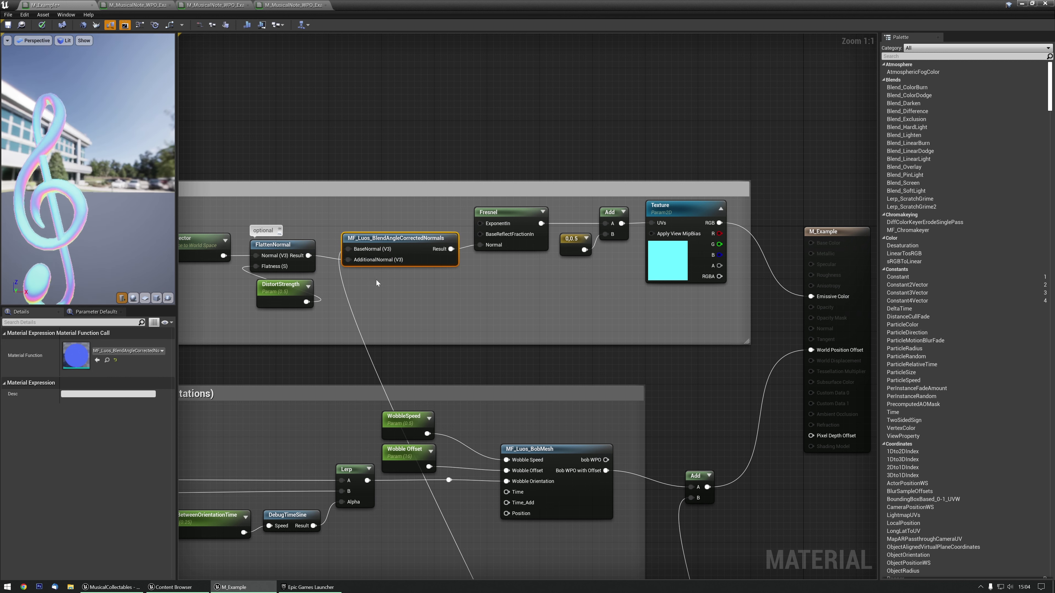
# Try World Normal directly on the Fresnel's Normal input, and restore the routing through MF_Luos_BlendAngleCorrectedNormals.
pyautogui.keyDown('ctrl'); pyautogui.moveTo(346, 252); pyautogui.dragTo(481, 245); pyautogui.keyUp('ctrl')
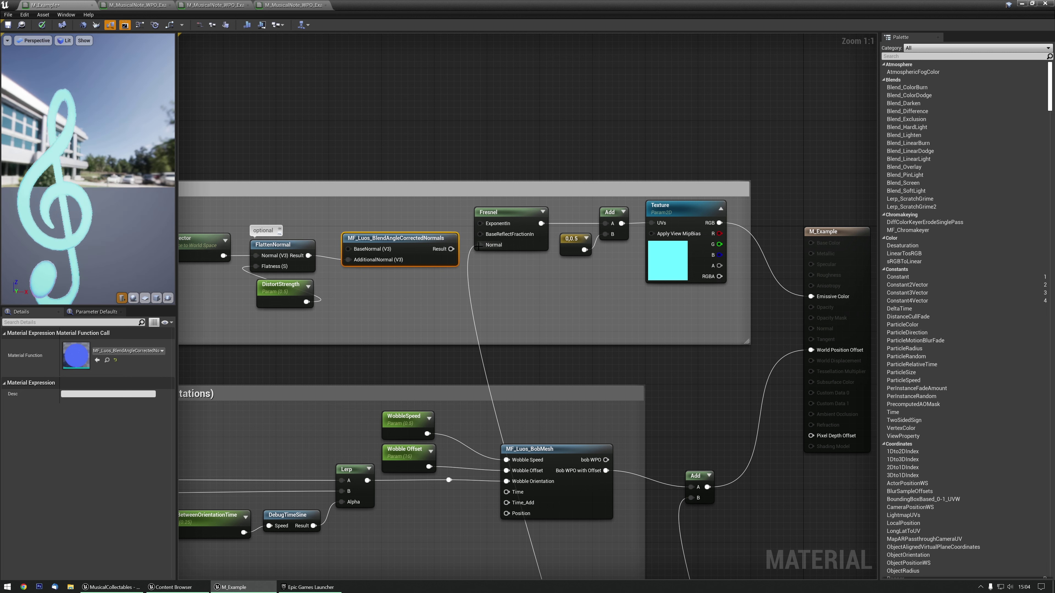
pyautogui.keyDown('ctrl'); pyautogui.moveTo(478, 246); pyautogui.dragTo(348, 249); pyautogui.keyUp('ctrl')
pyautogui.moveTo(451, 249); pyautogui.dragTo(480, 245)
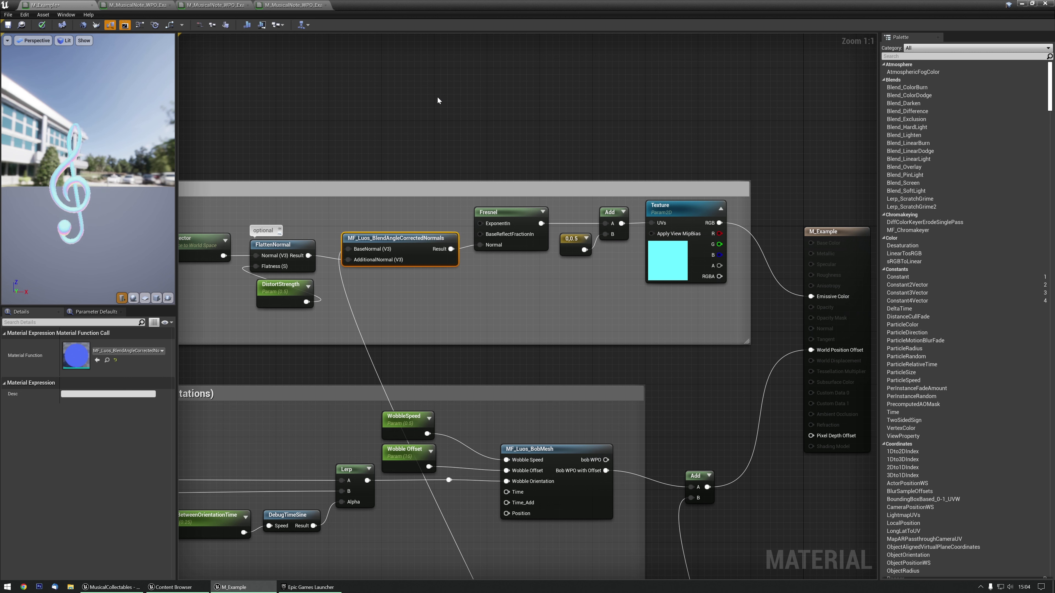
# Examine how the TikTak example material routes MF_Luos_RotoAndTwistMesh's World Normal output to the Fresnel through the GoesintoFresnel reroute.
pyautogui.moveTo(426, 143); pyautogui.dragTo(490, 126, button='right')
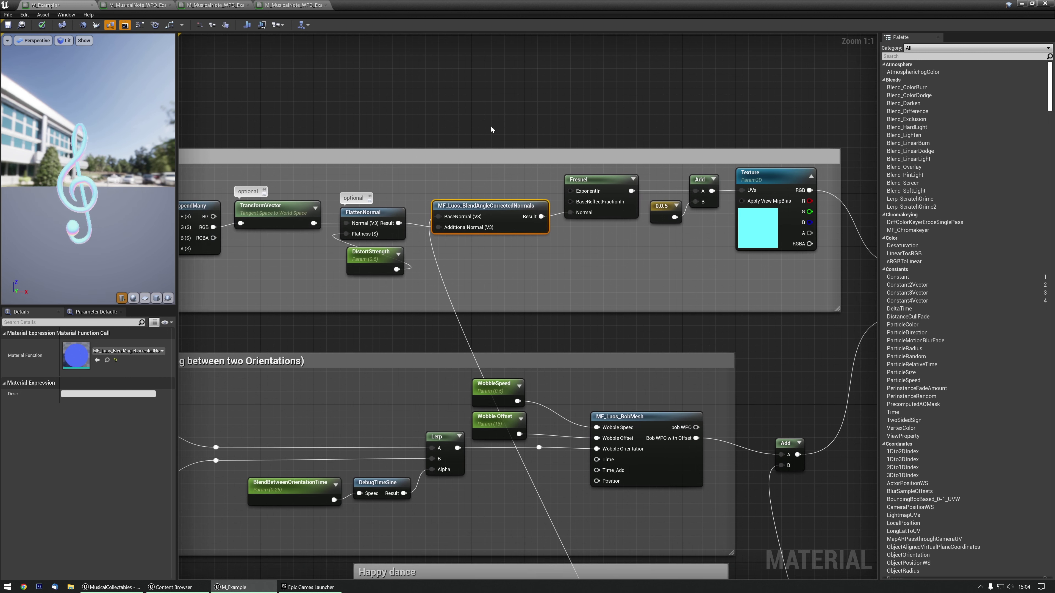
pyautogui.click(298, 7)
pyautogui.rightClick(590, 393)
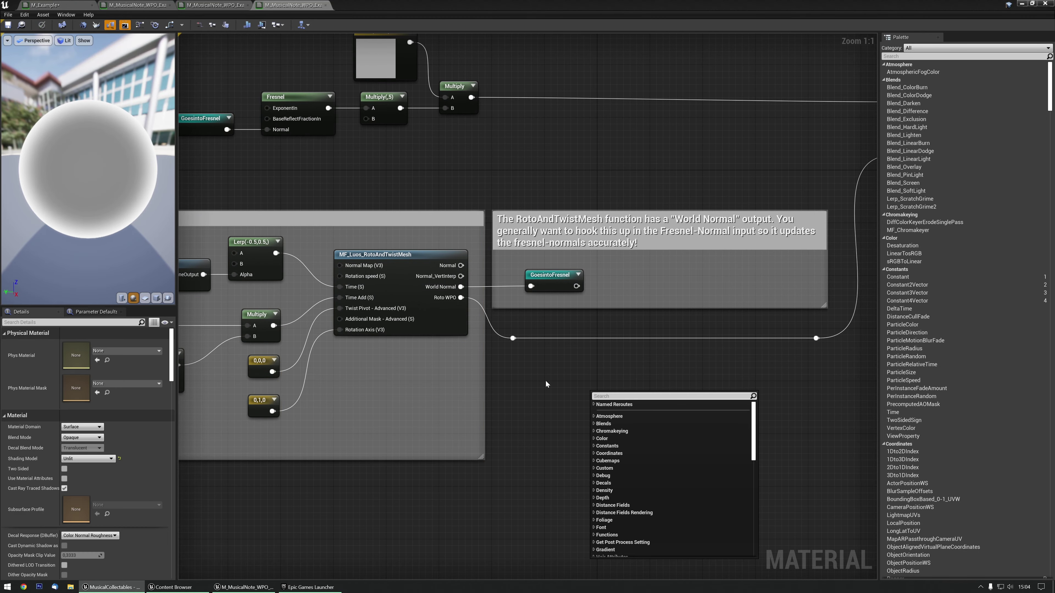
pyautogui.click(545, 384)
pyautogui.click(414, 256)
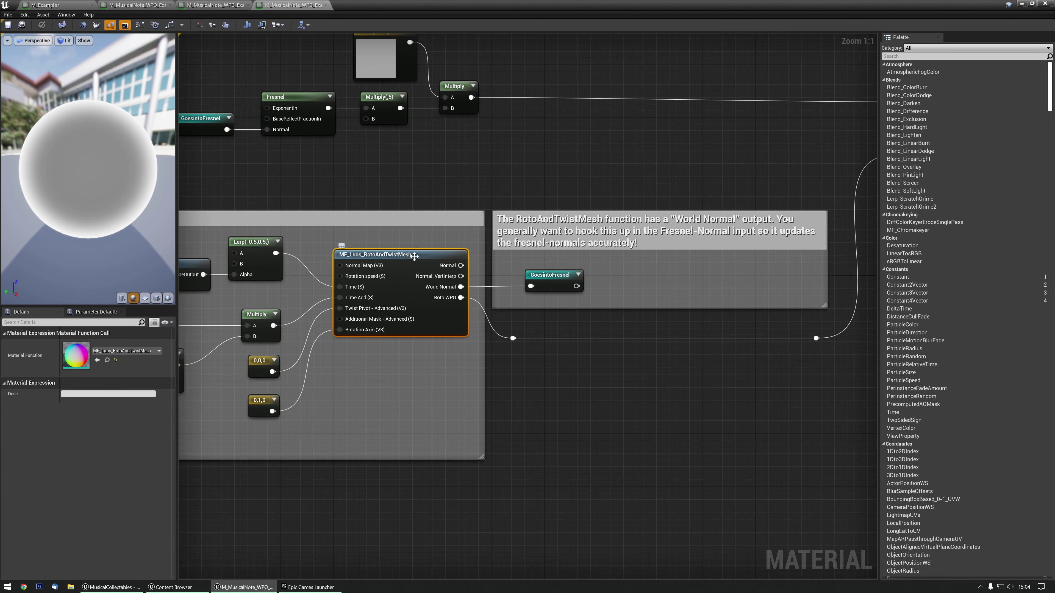
pyautogui.moveTo(545, 410); pyautogui.dragTo(513, 409, button='right')
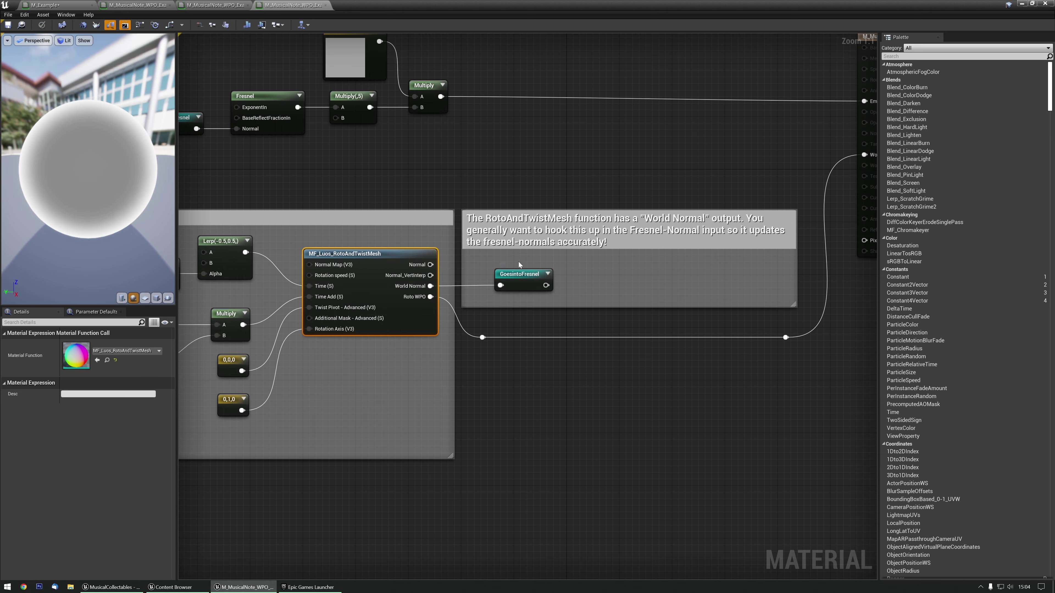
pyautogui.scroll(-3, 520, 265)
pyautogui.scroll(3, 332, 220)
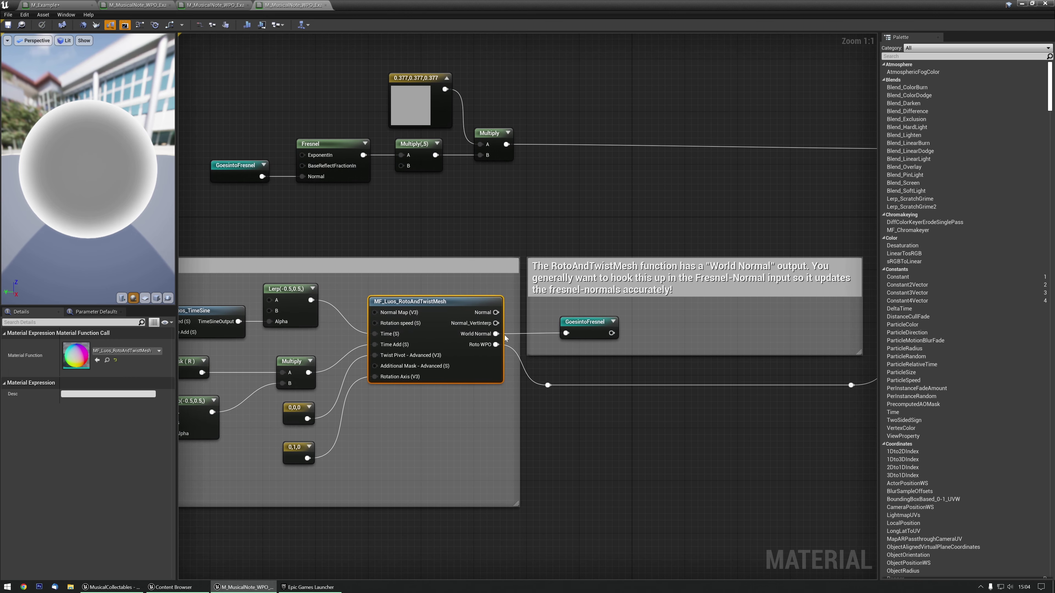
# Connect World Normal directly to the Fresnel's Normal input in the TikTak example and preview the material on the treble clef mesh.
pyautogui.moveTo(496, 335); pyautogui.dragTo(302, 176)
pyautogui.click(122, 298)
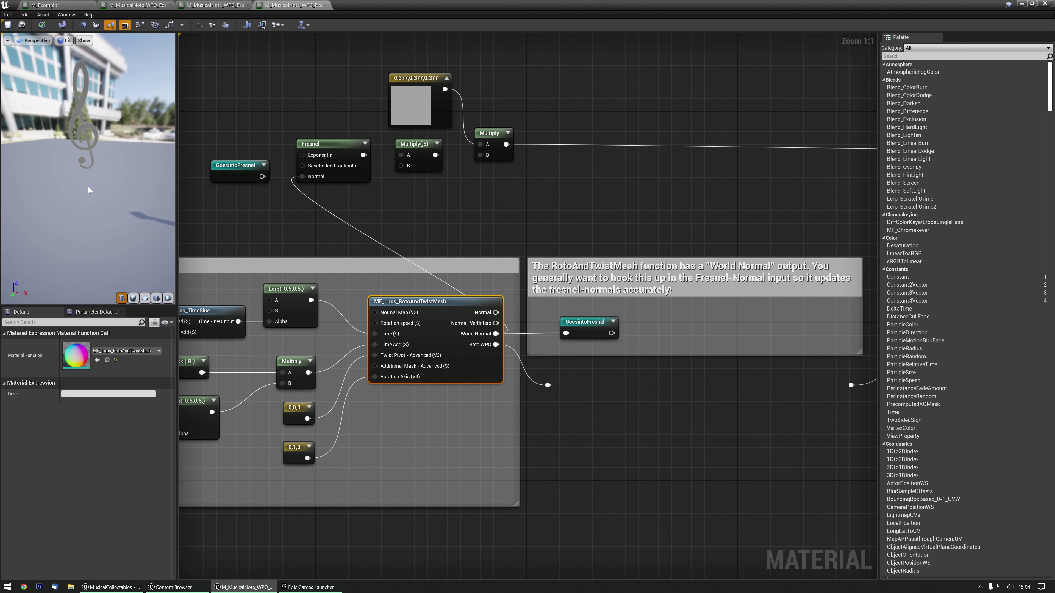
pyautogui.moveTo(88, 166); pyautogui.dragTo(93, 196, button='right')
pyautogui.moveTo(94, 195); pyautogui.dragTo(131, 183)
# Disconnect World Normal from the Fresnel's Normal input and reconnect the GoesintoFresnel reroute to it.
pyautogui.keyDown('alt'); pyautogui.click(302, 176); pyautogui.keyUp('alt')
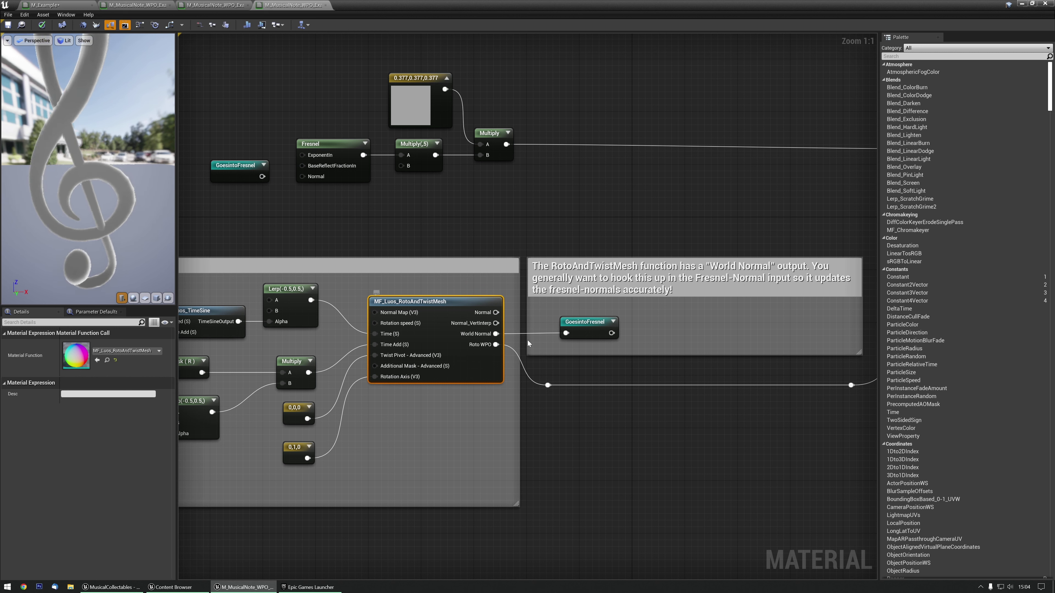
pyautogui.moveTo(263, 177); pyautogui.dragTo(309, 178)
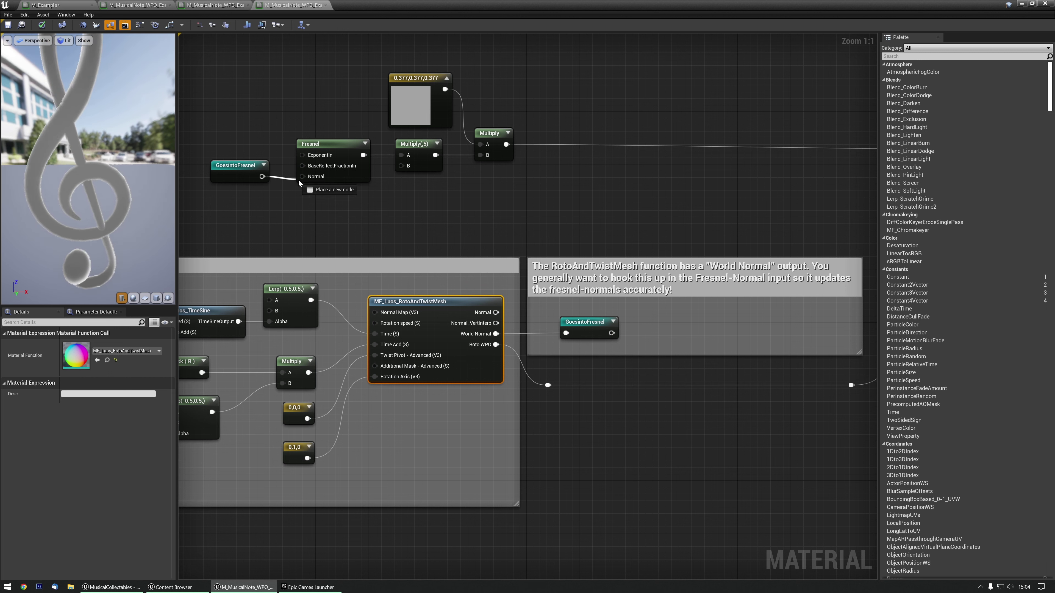
pyautogui.click(430, 213)
pyautogui.scroll(-3, 406, 259)
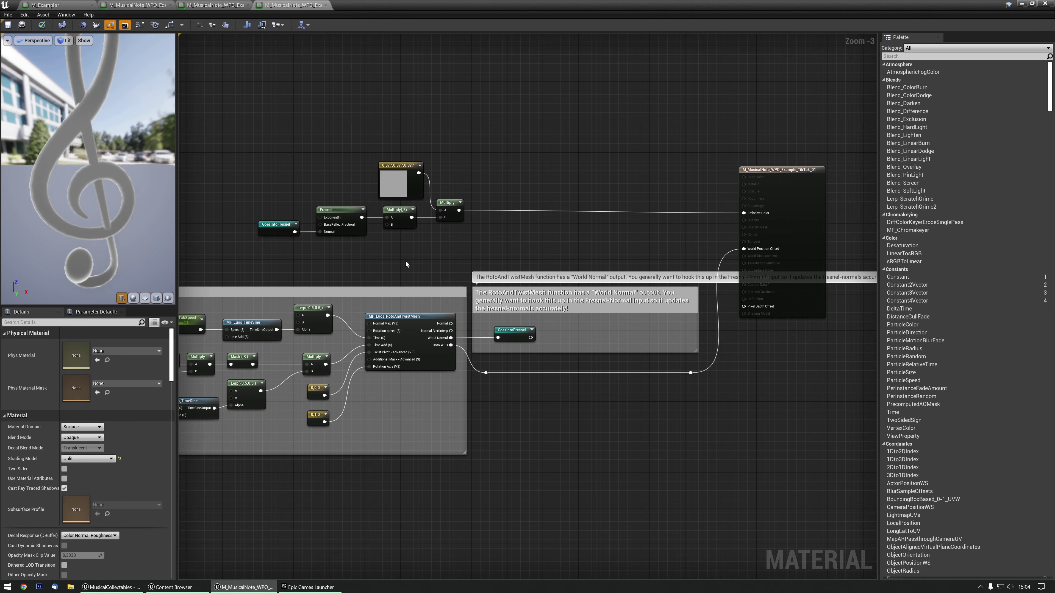